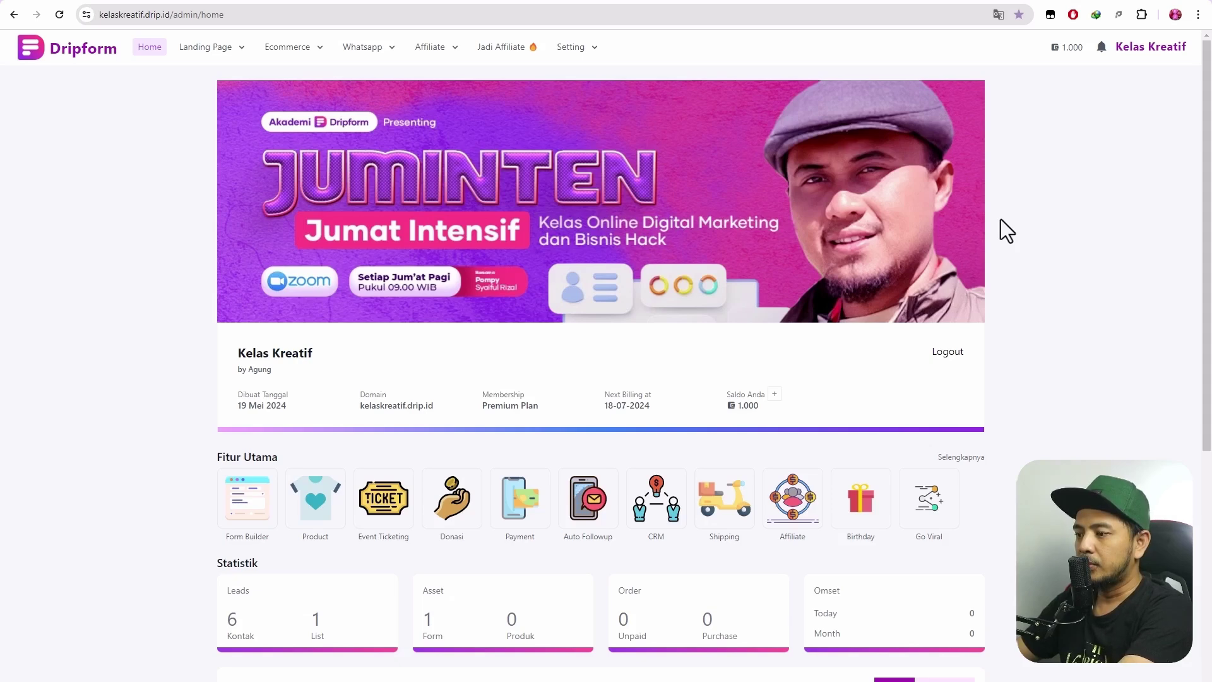
# Start a new coupon from the store's coupon list and set its code to GASPOL.
pyautogui.click(287, 47)
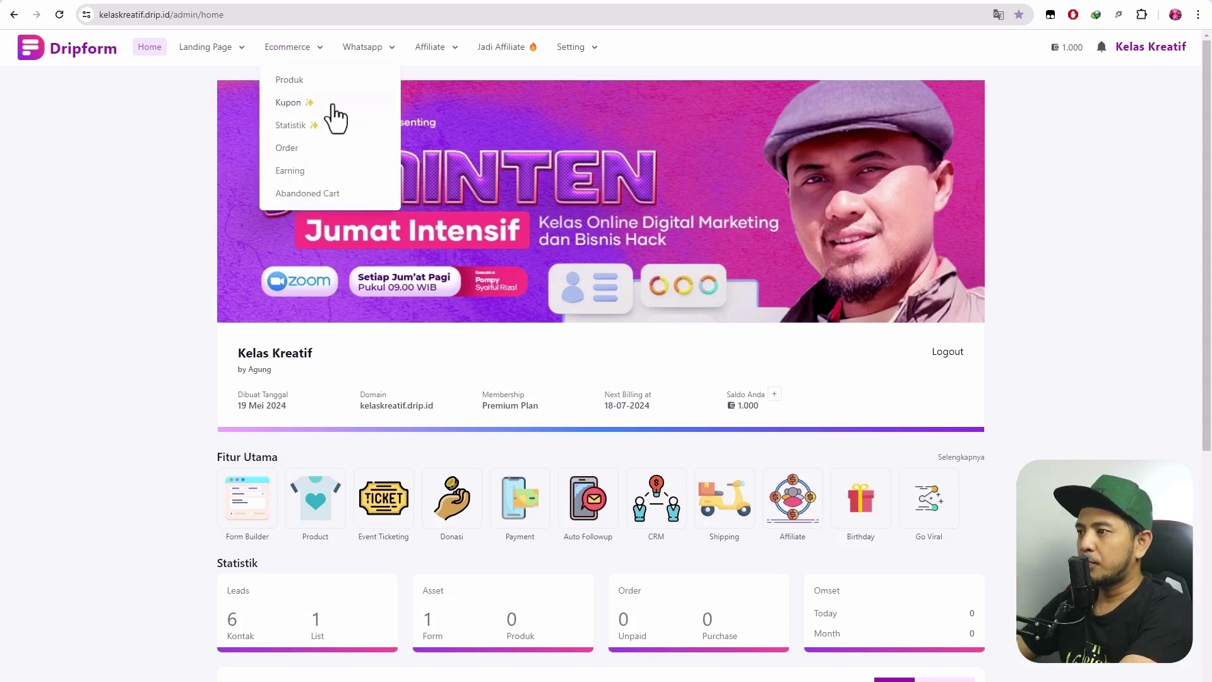
pyautogui.click(308, 118)
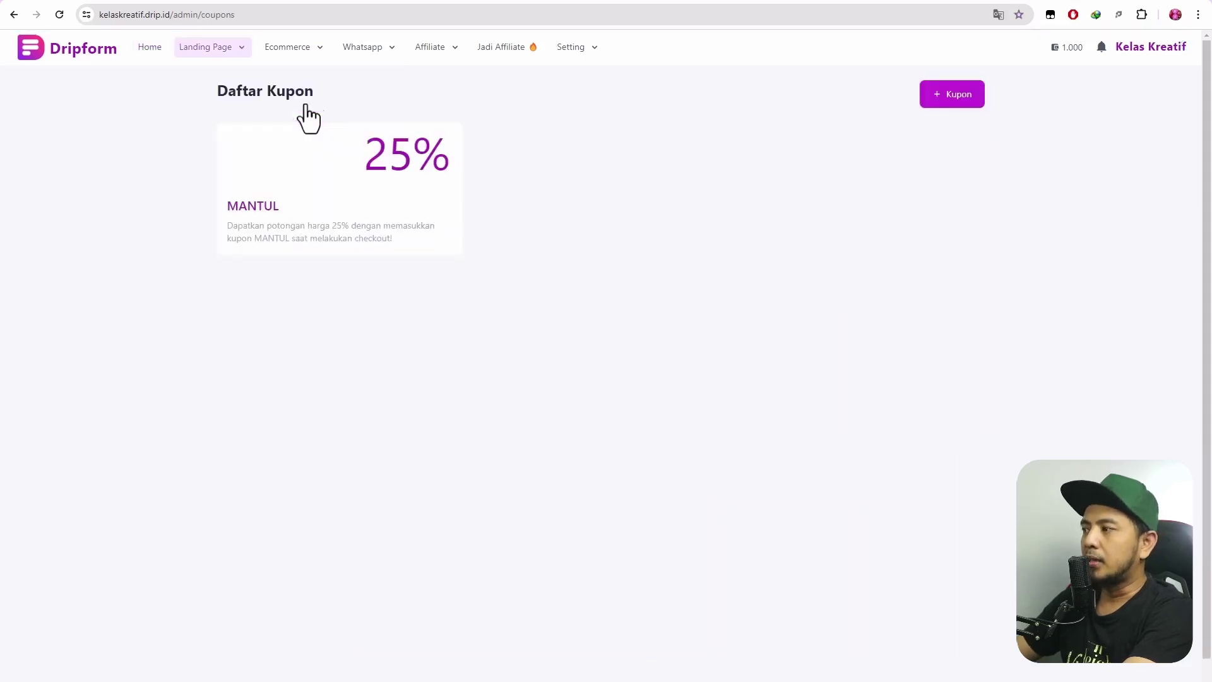
pyautogui.click(941, 103)
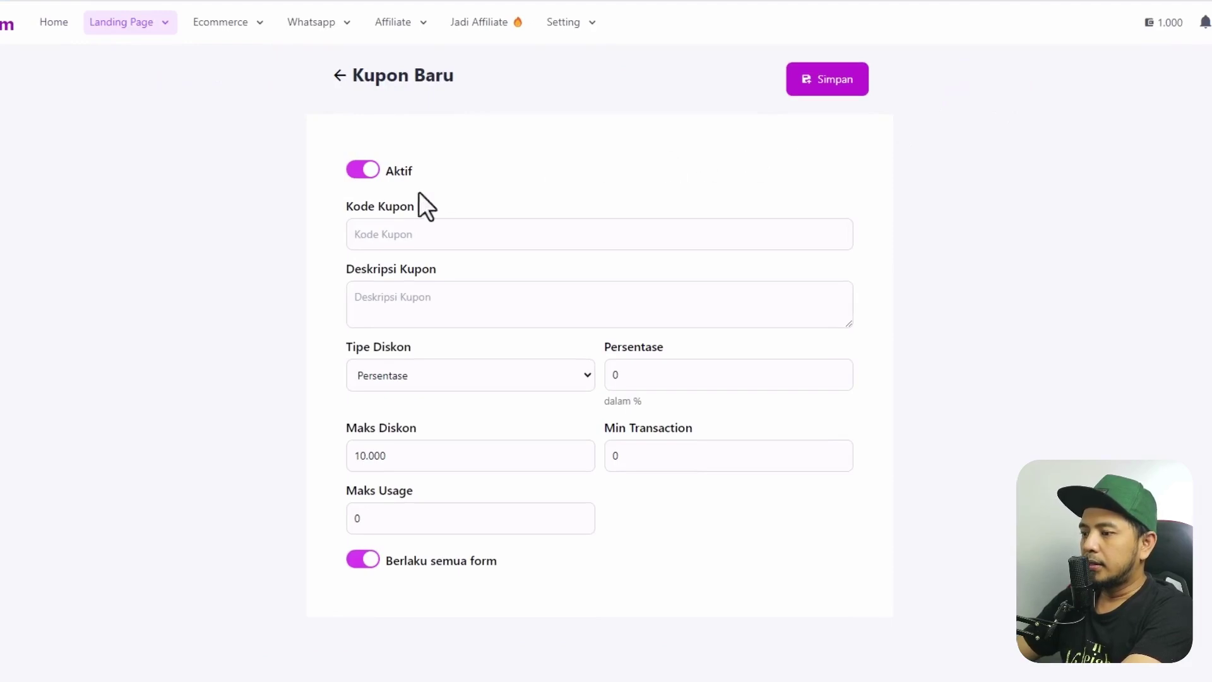
pyautogui.click(395, 235)
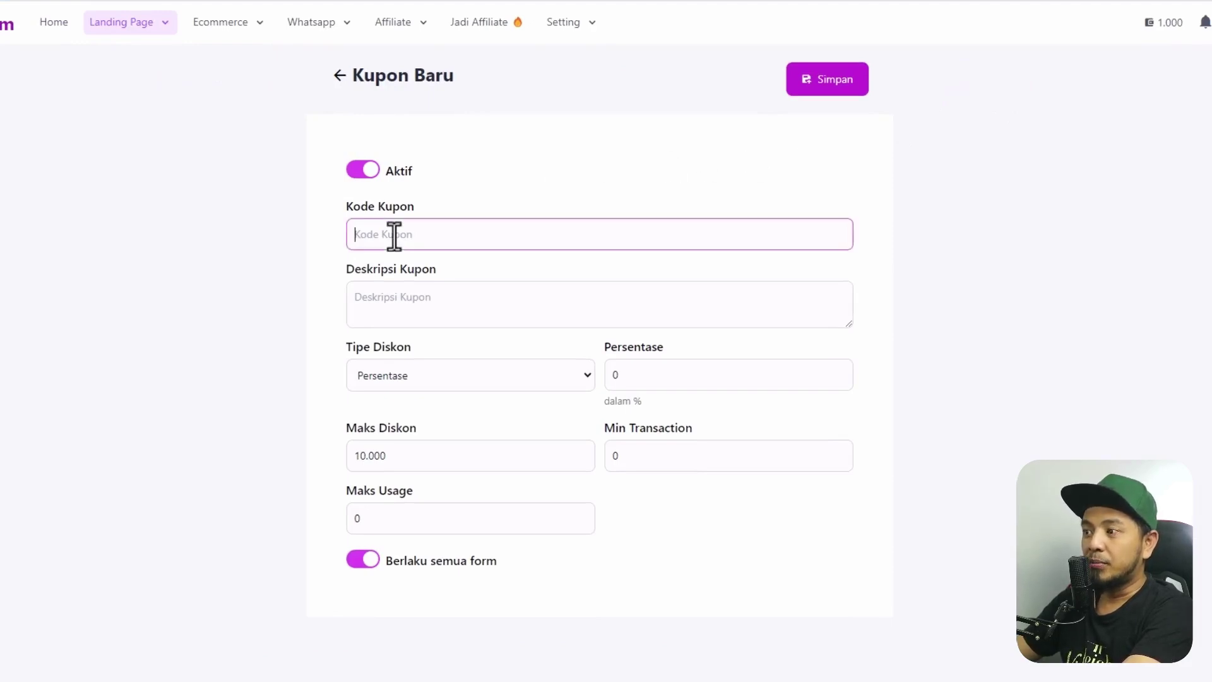
pyautogui.write('GAS')
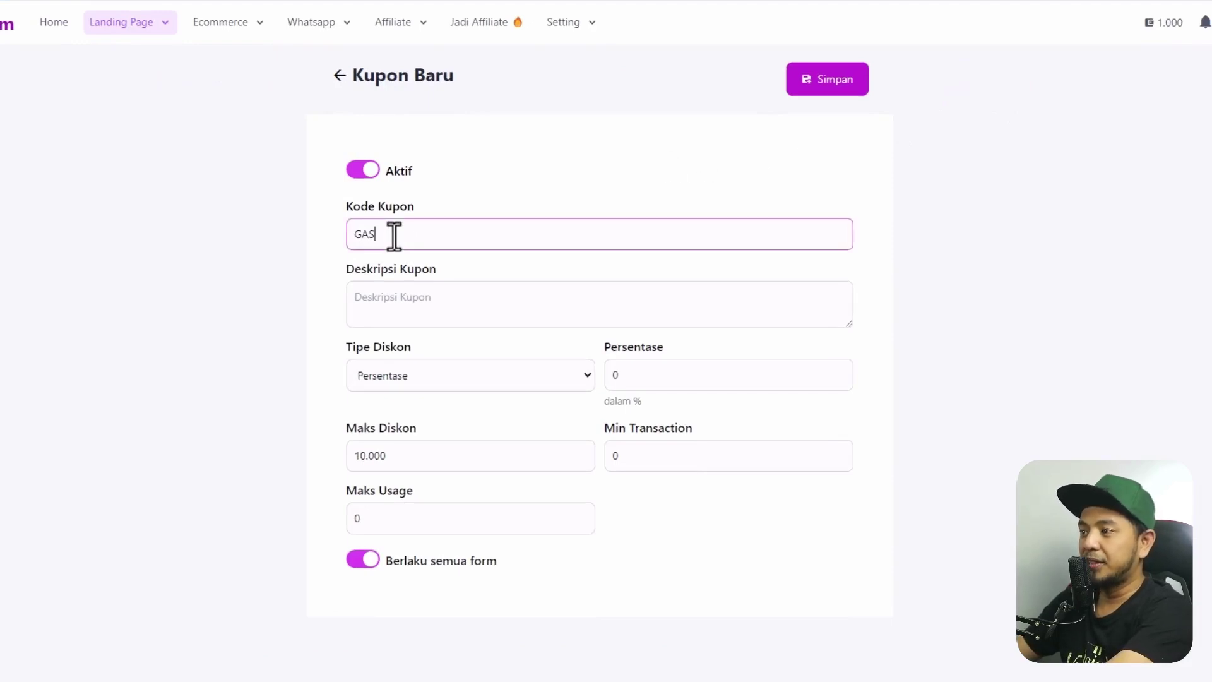
pyautogui.write('POL')
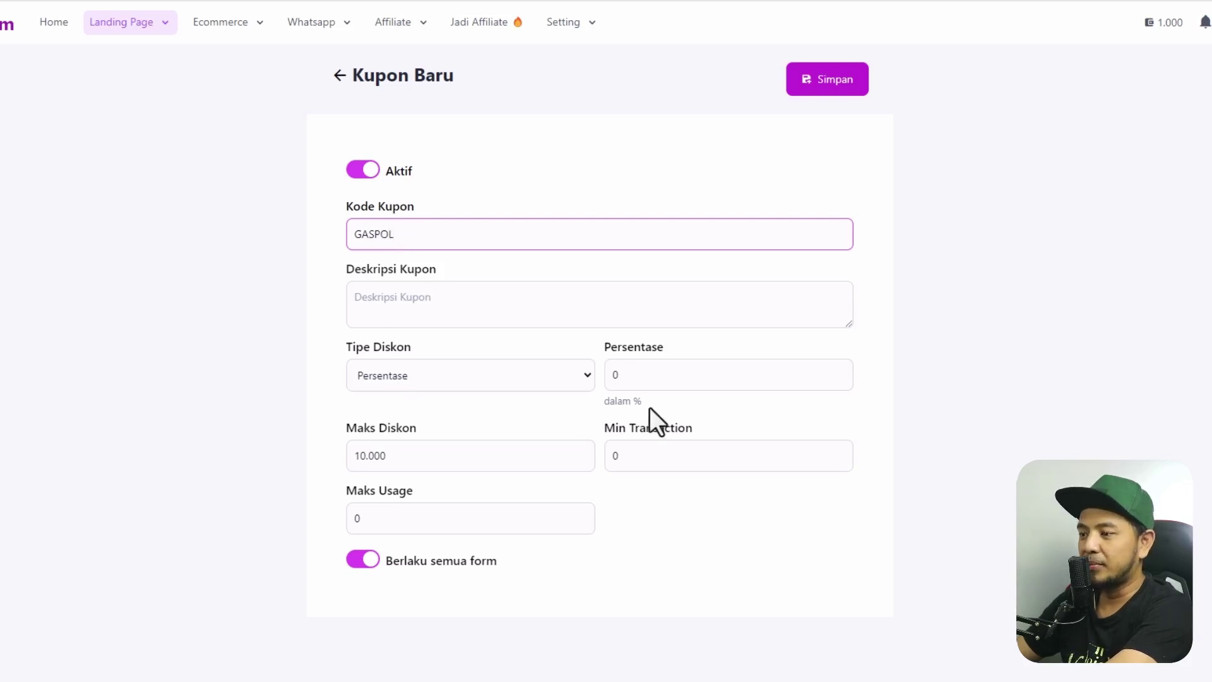
pyautogui.click(578, 417)
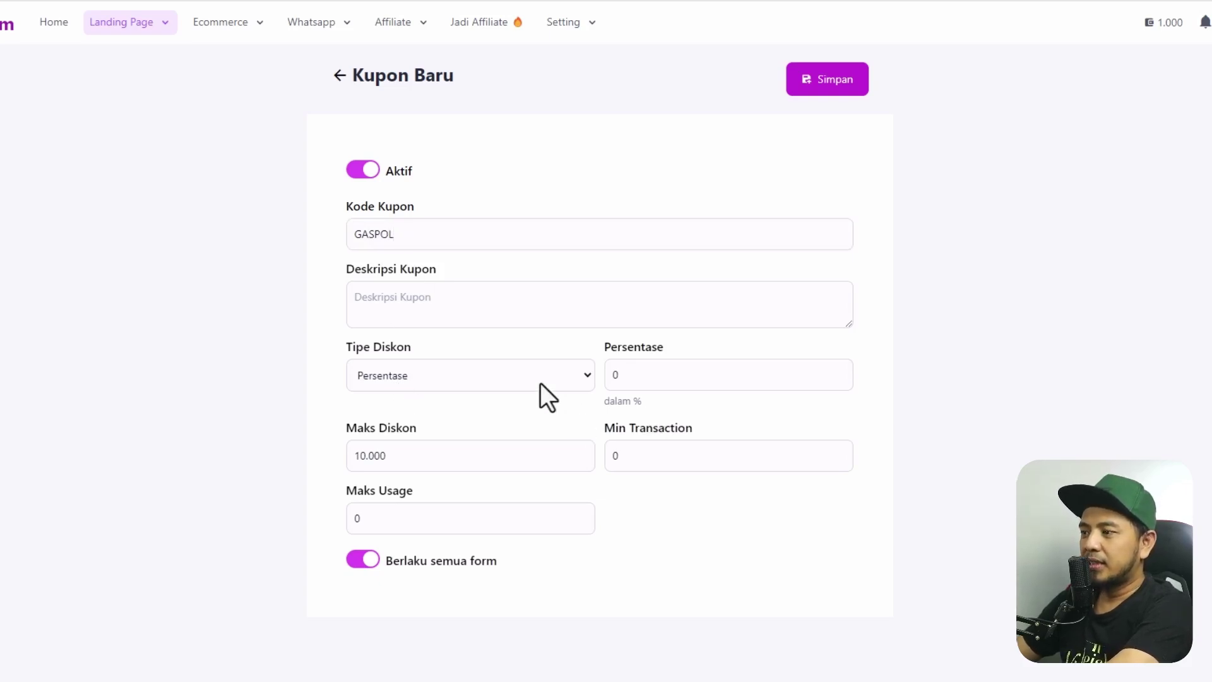
# Enter the coupon description "Dapatkan potongan harga 25% dengan memasukkan kupon GASPOL saat melakukan checkout!".
pyautogui.click(539, 309)
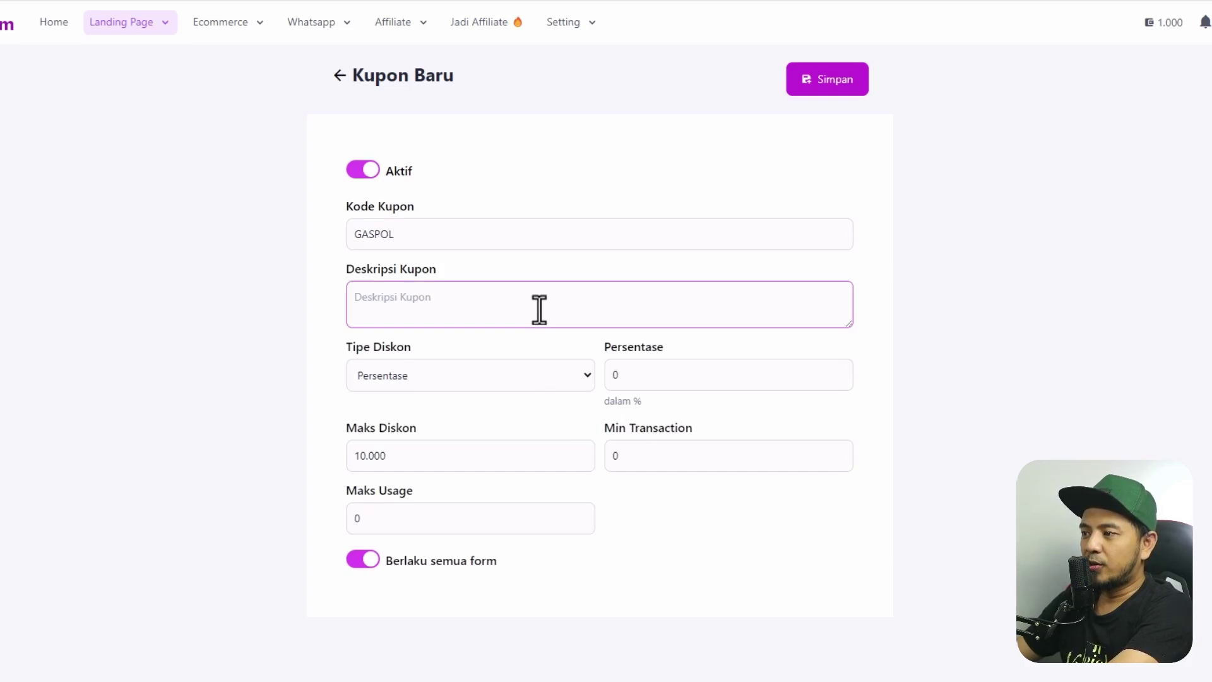
pyautogui.write('Dapatkan potongan harga 25% dengan memasukkan kupon GASPOL saat melakukan checkout!')
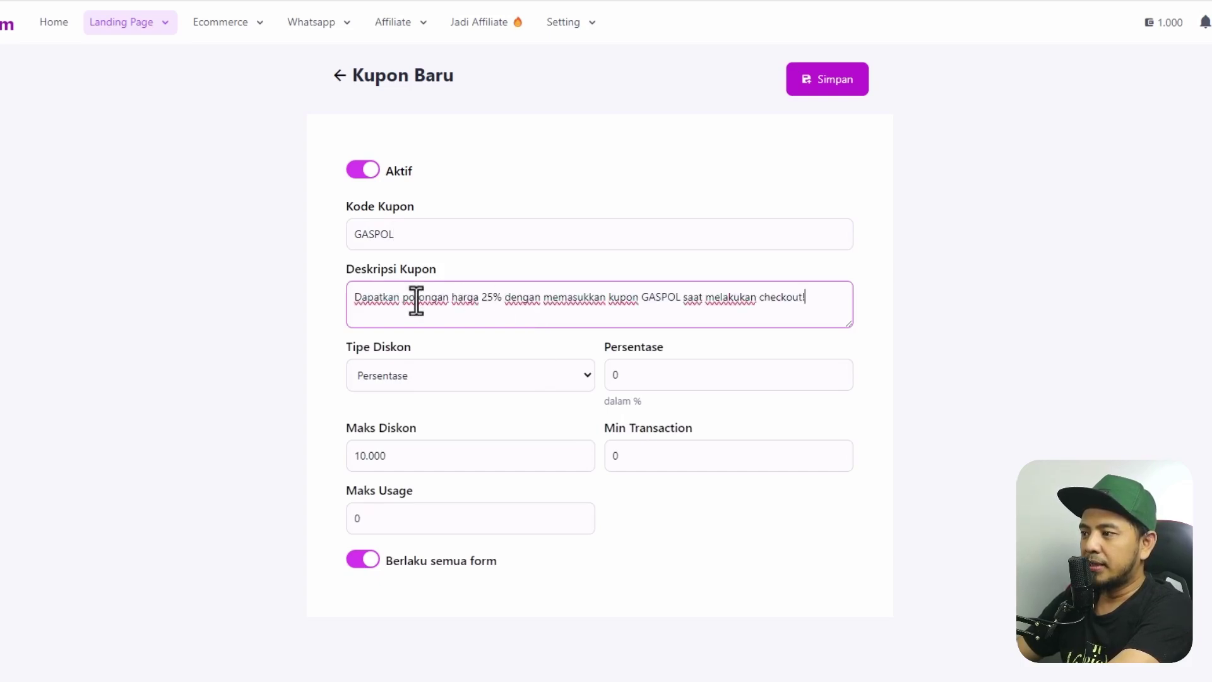
pyautogui.moveTo(414, 297); pyautogui.dragTo(681, 297)
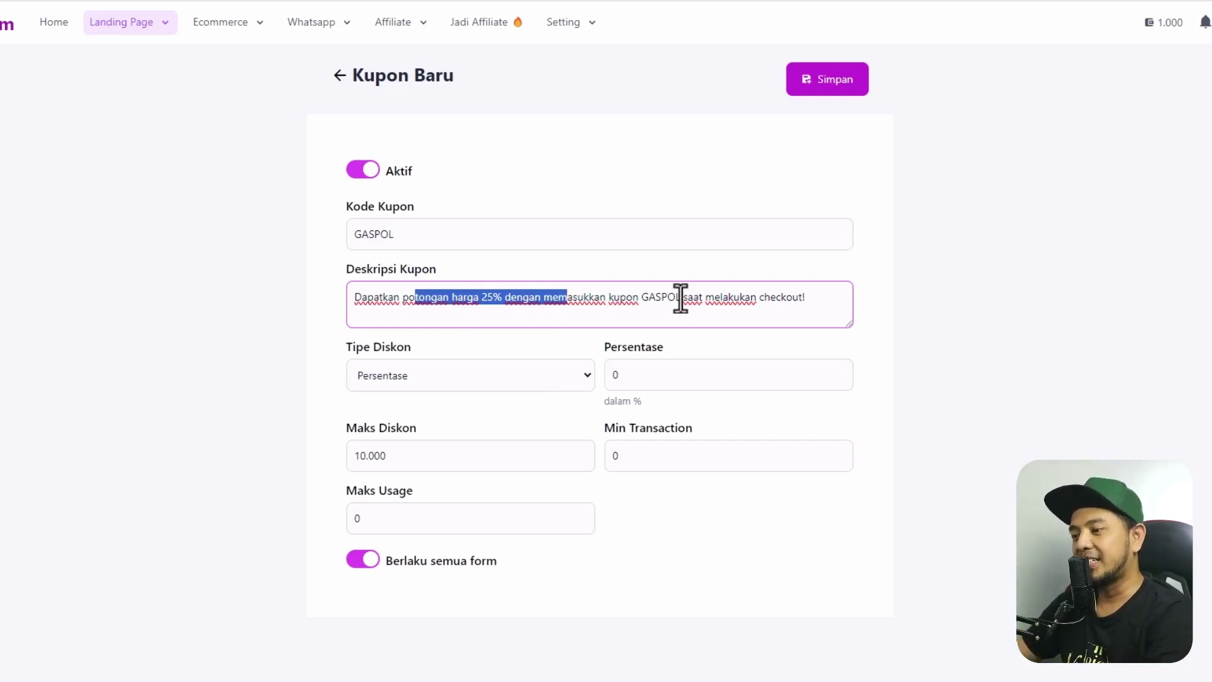
pyautogui.moveTo(680, 298); pyautogui.dragTo(827, 298)
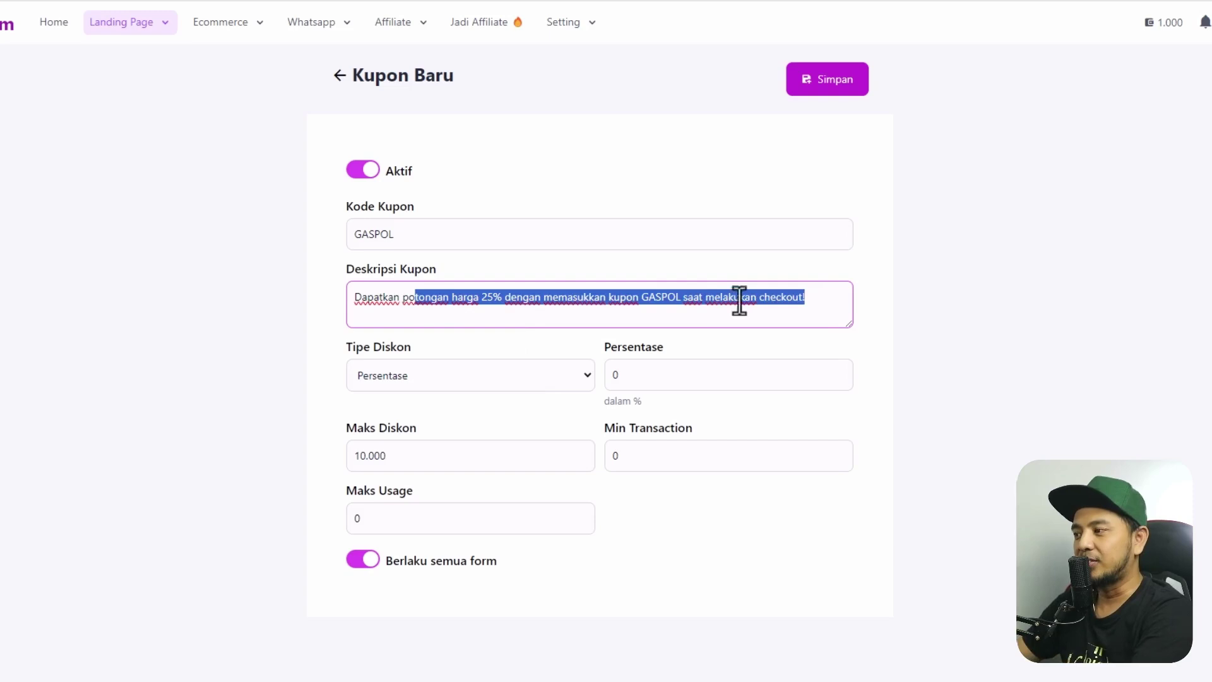
pyautogui.doubleClick(652, 297)
pyautogui.click(634, 319)
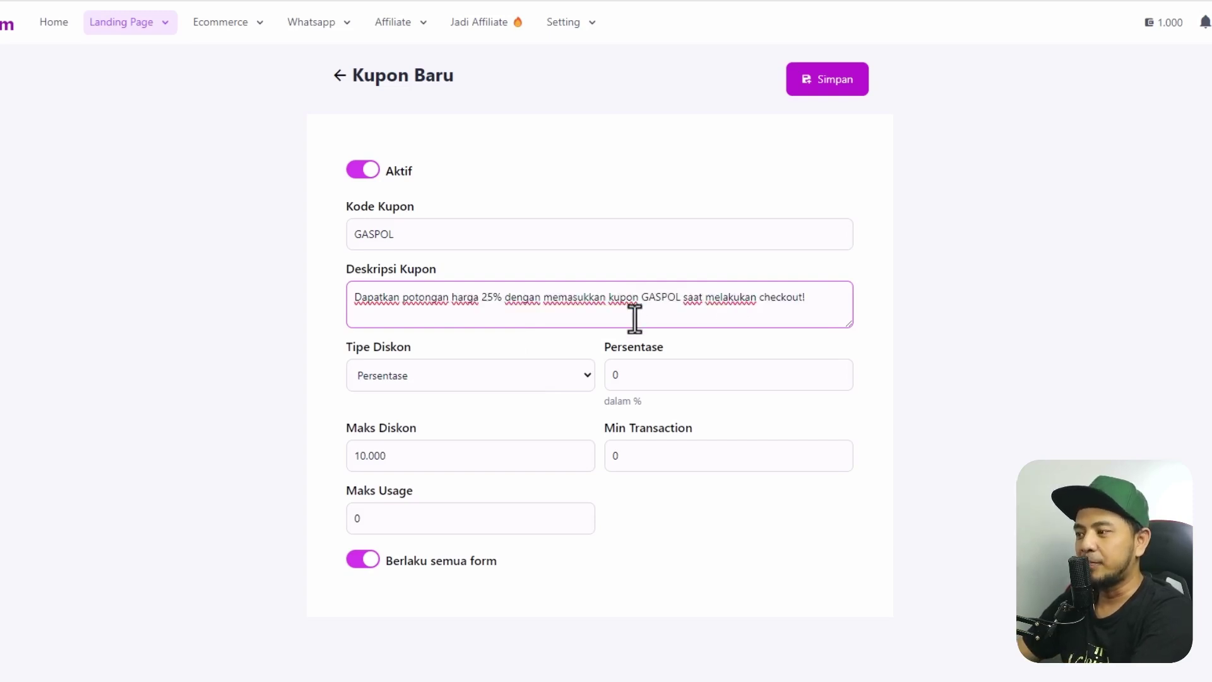
# Switch the coupon's discount type to Fixed Discount and enter a discount amount of 250.000 rupiah.
pyautogui.click(437, 374)
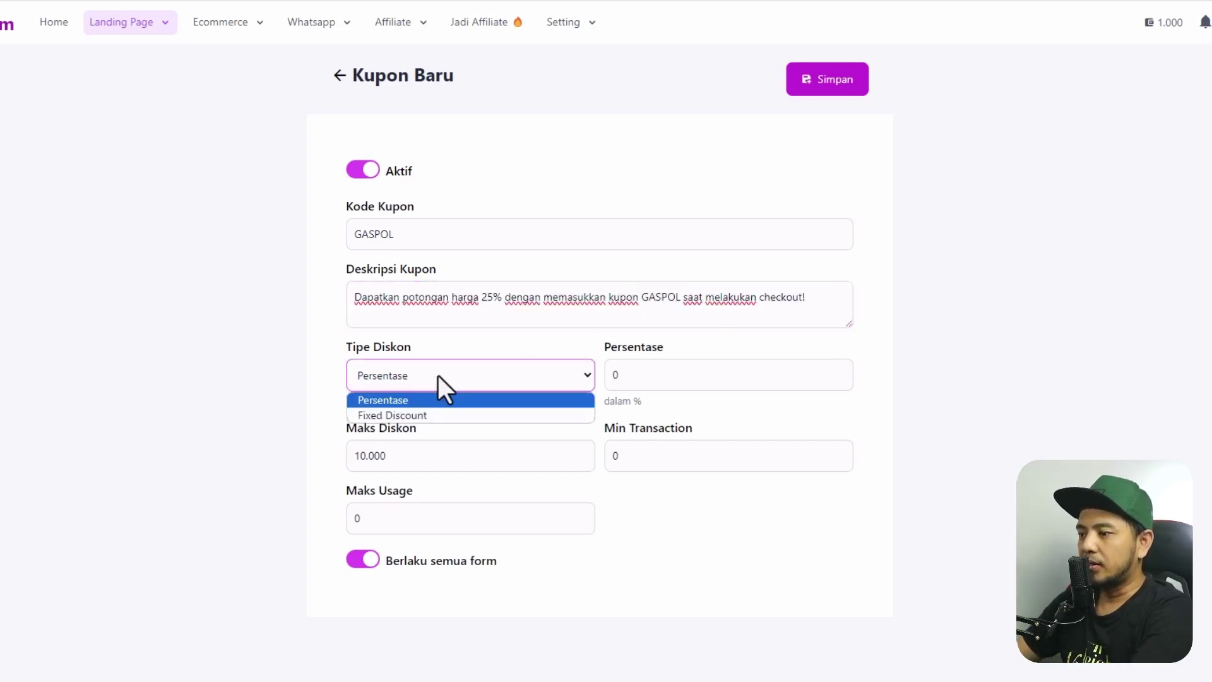
pyautogui.click(418, 416)
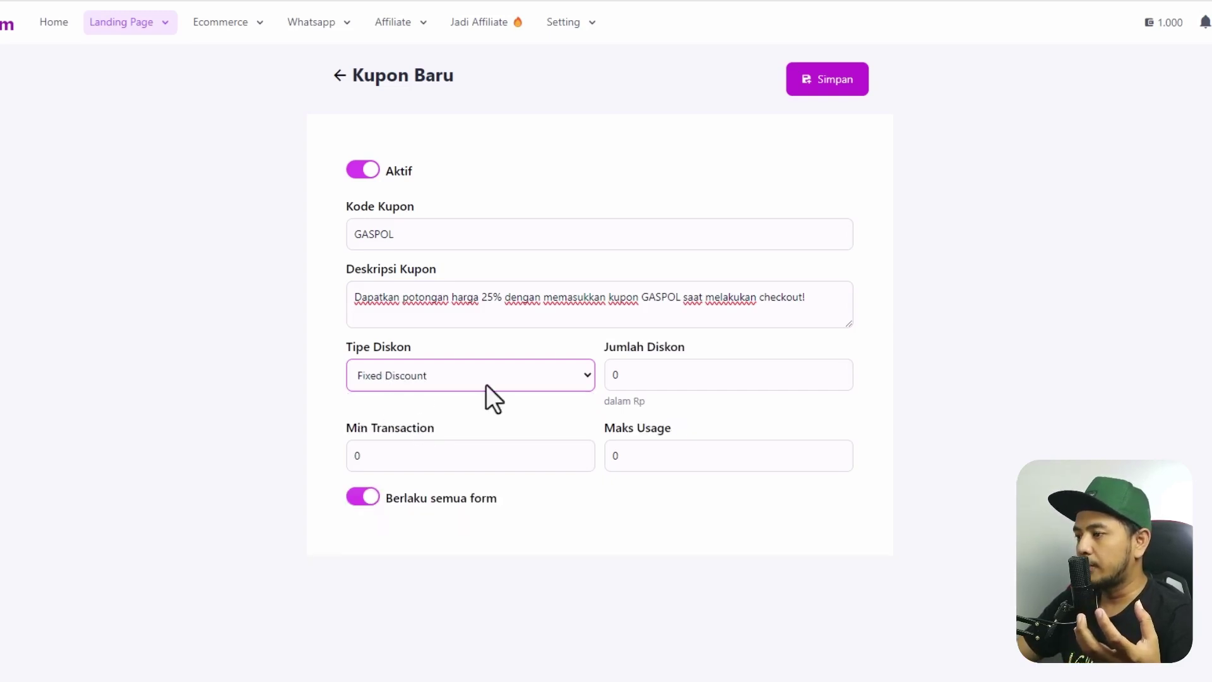
pyautogui.moveTo(644, 382); pyautogui.dragTo(599, 384)
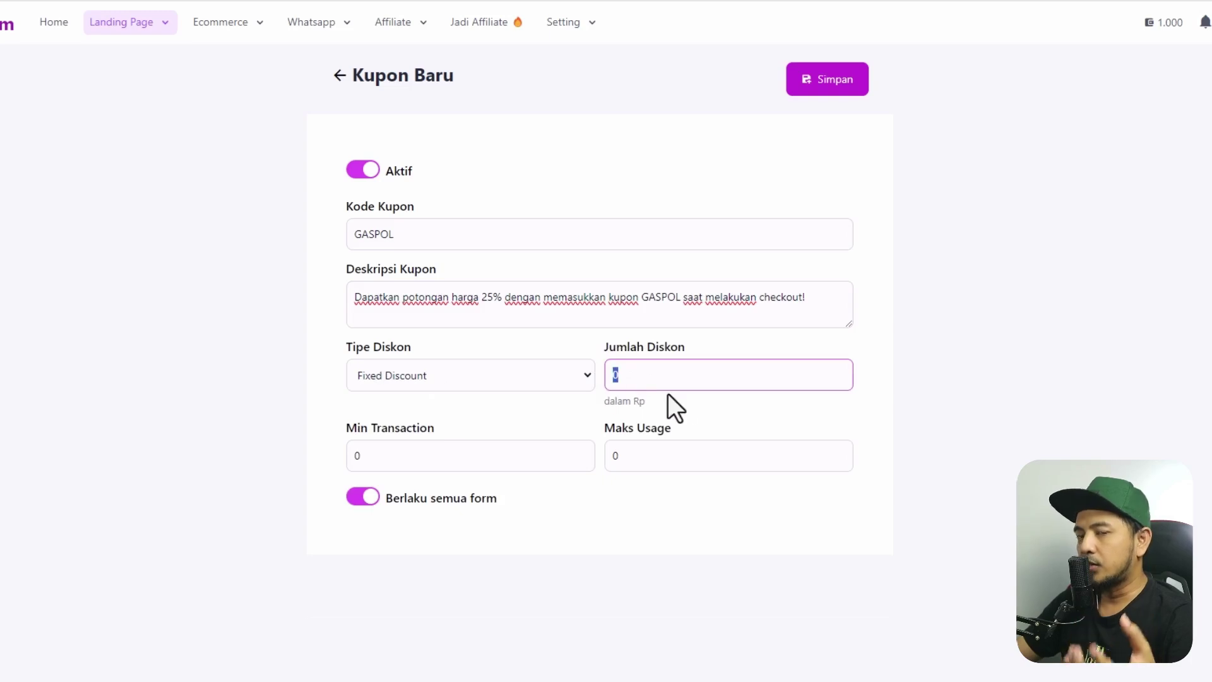
pyautogui.write('2')
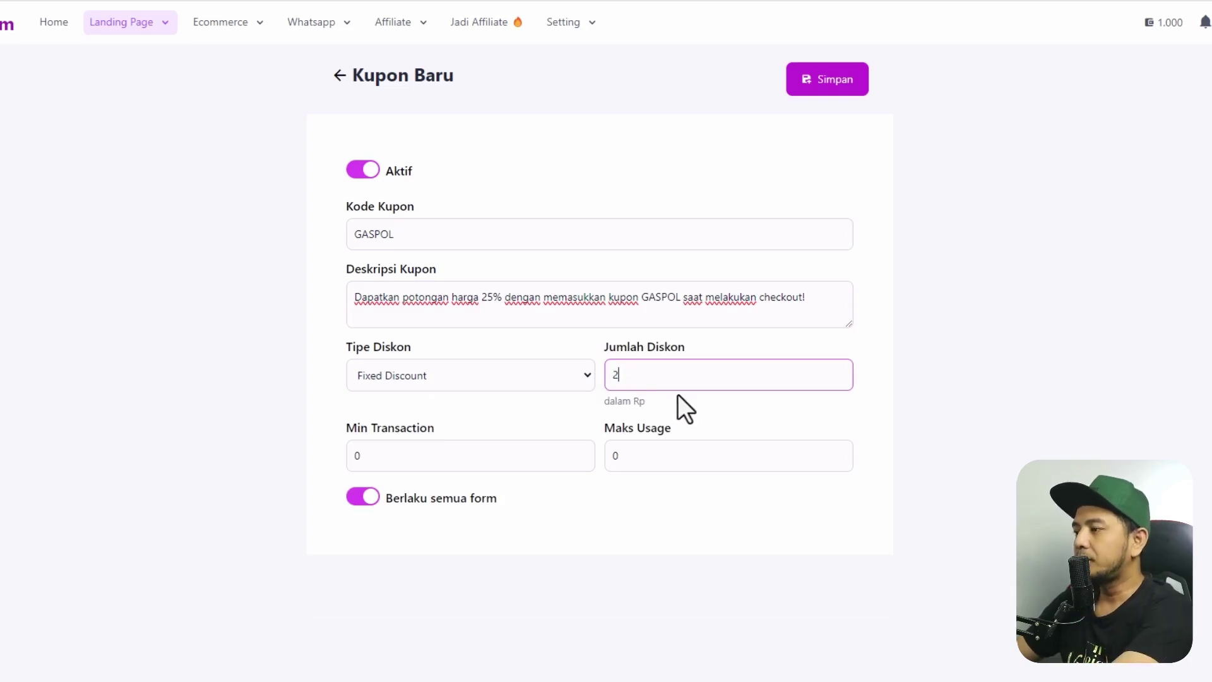
pyautogui.write('50.000')
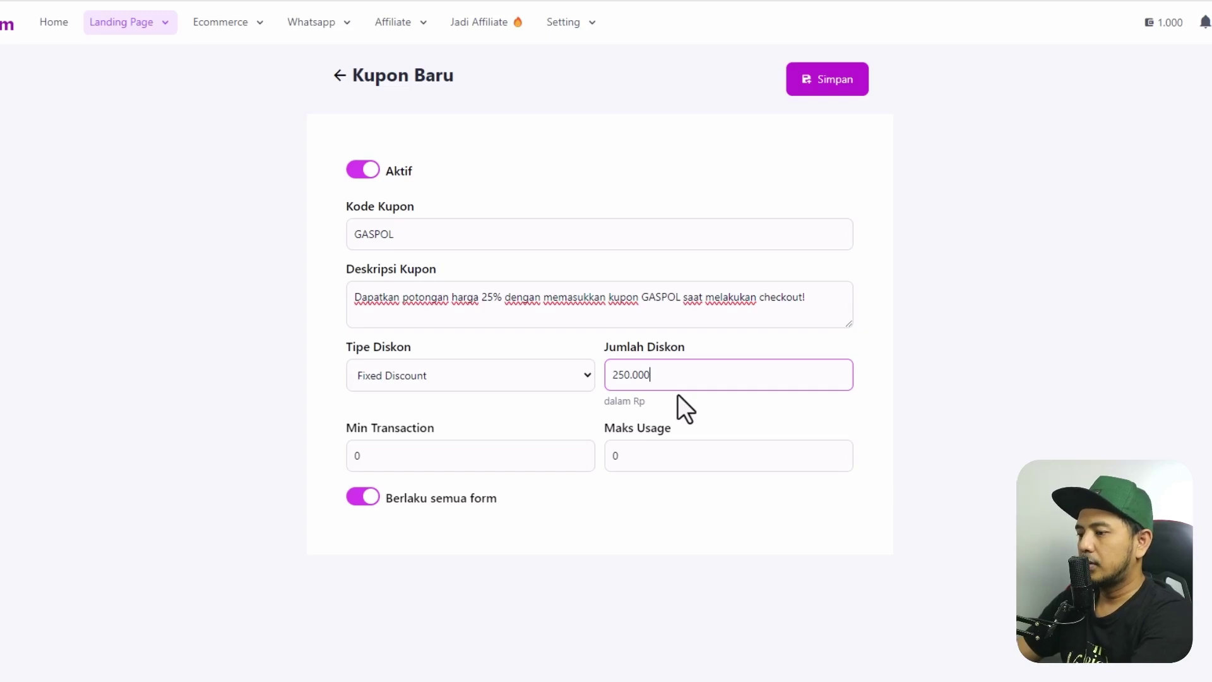
pyautogui.moveTo(674, 398); pyautogui.dragTo(603, 404)
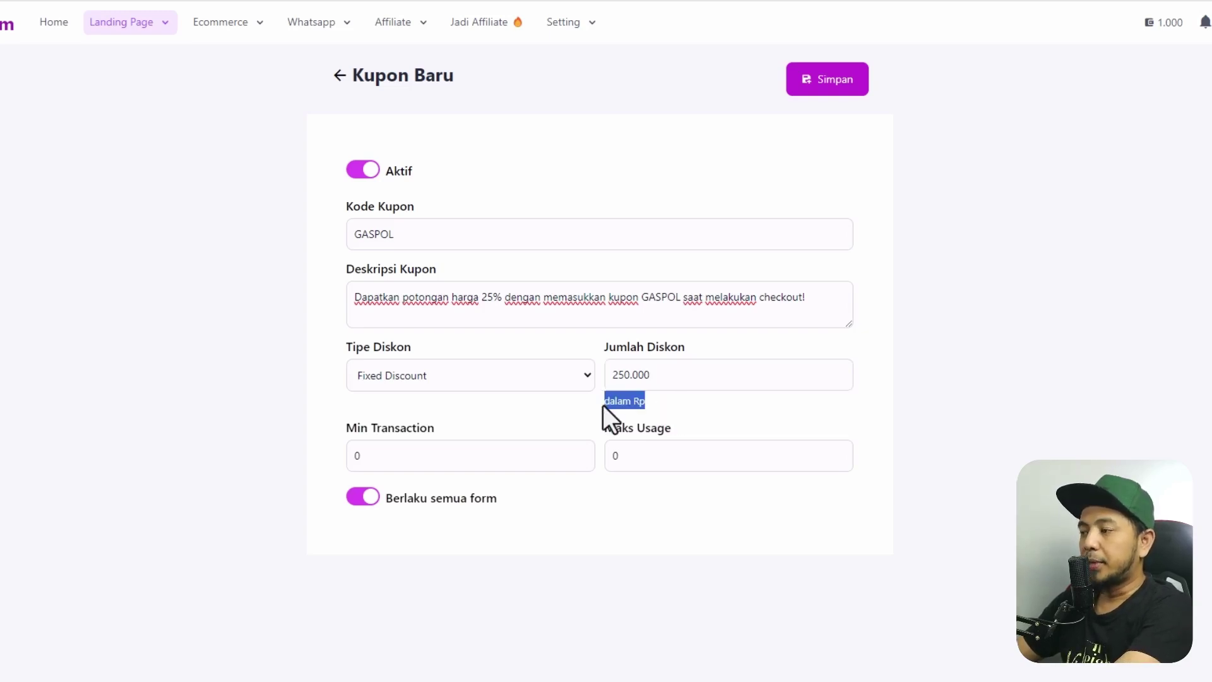
pyautogui.click(570, 407)
# Set the coupon's discount type to Persentase with a percentage of 25.
pyautogui.click(574, 377)
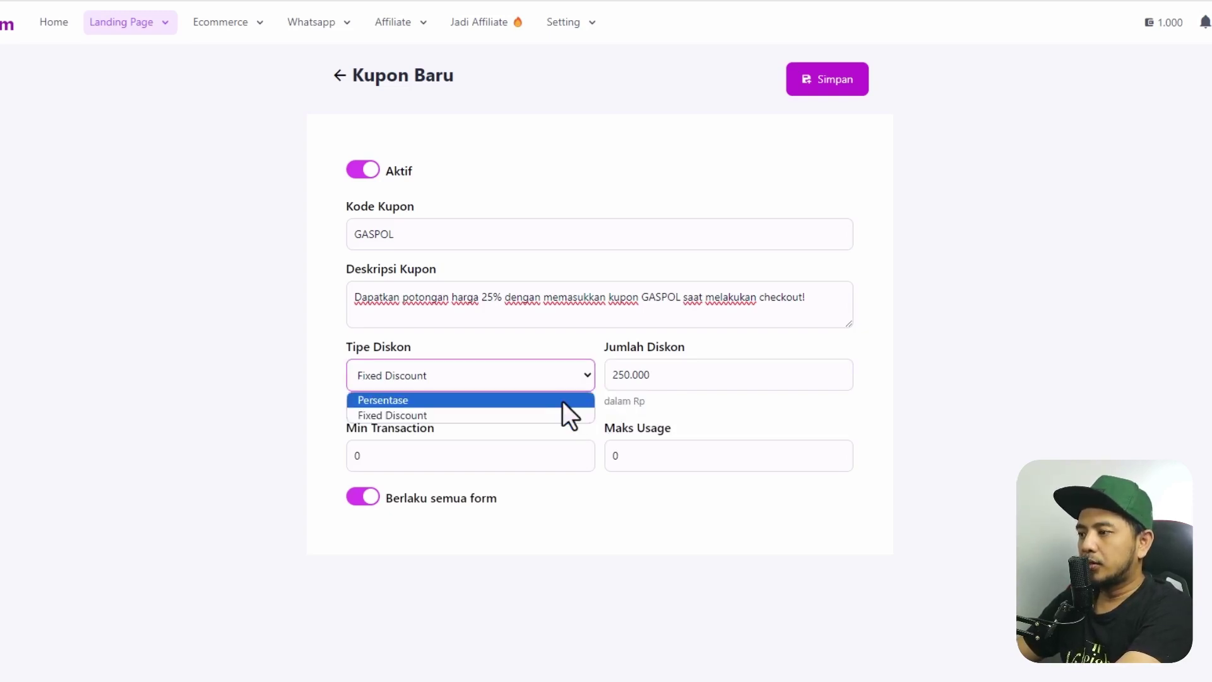
pyautogui.click(562, 400)
pyautogui.moveTo(676, 373); pyautogui.dragTo(601, 371)
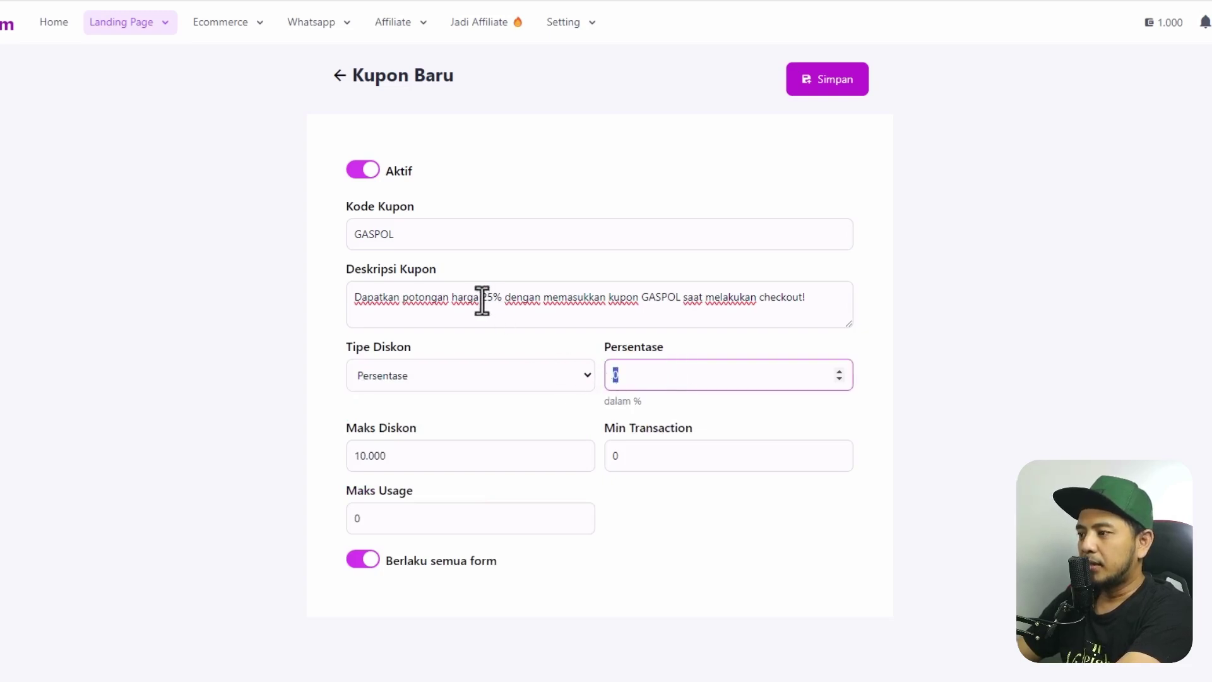
pyautogui.moveTo(482, 298); pyautogui.dragTo(499, 299)
pyautogui.moveTo(619, 375); pyautogui.dragTo(609, 378)
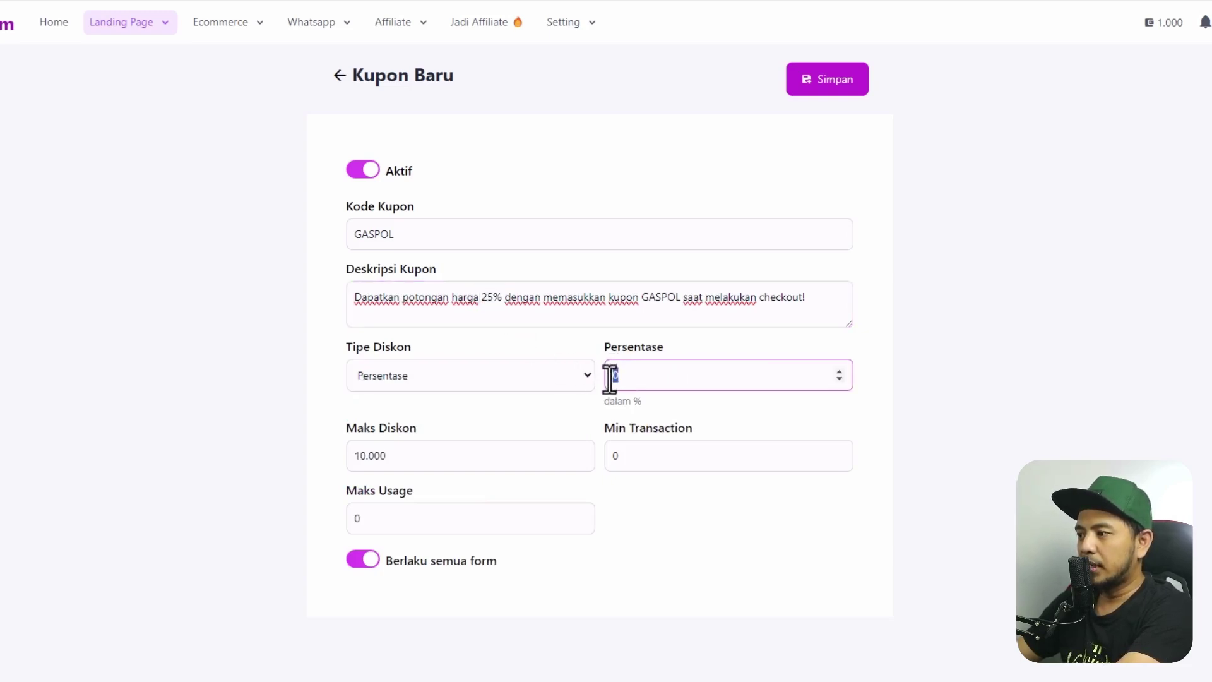
pyautogui.write('25')
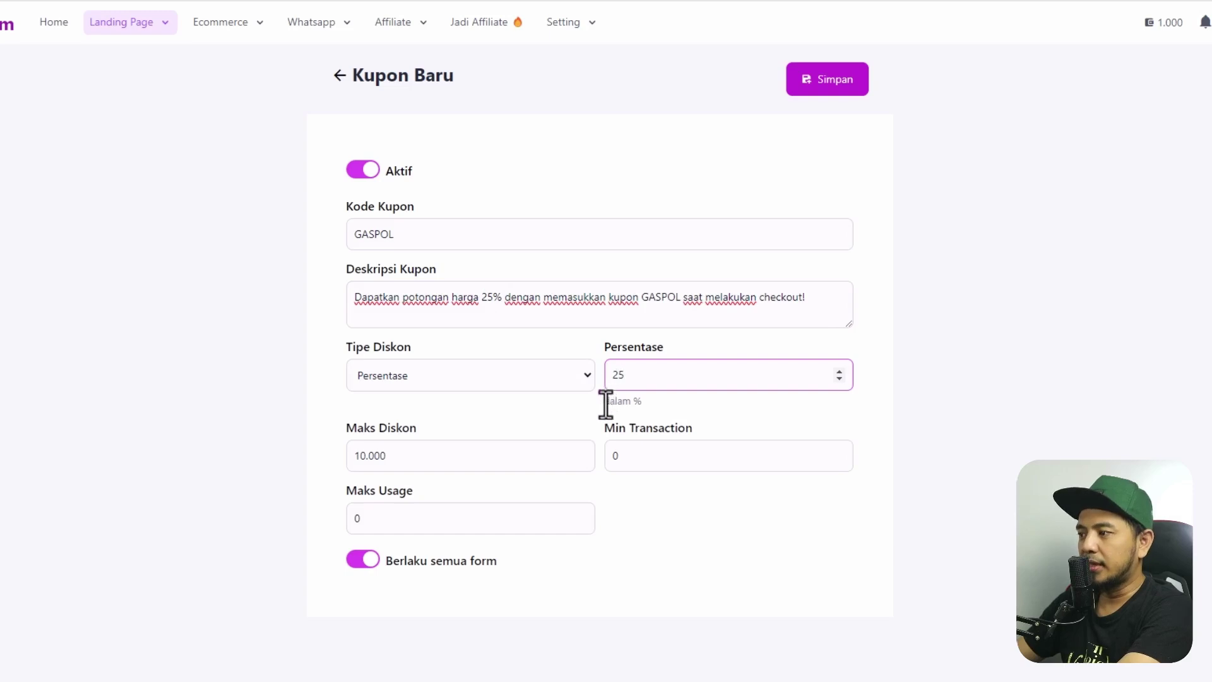
pyautogui.click(601, 409)
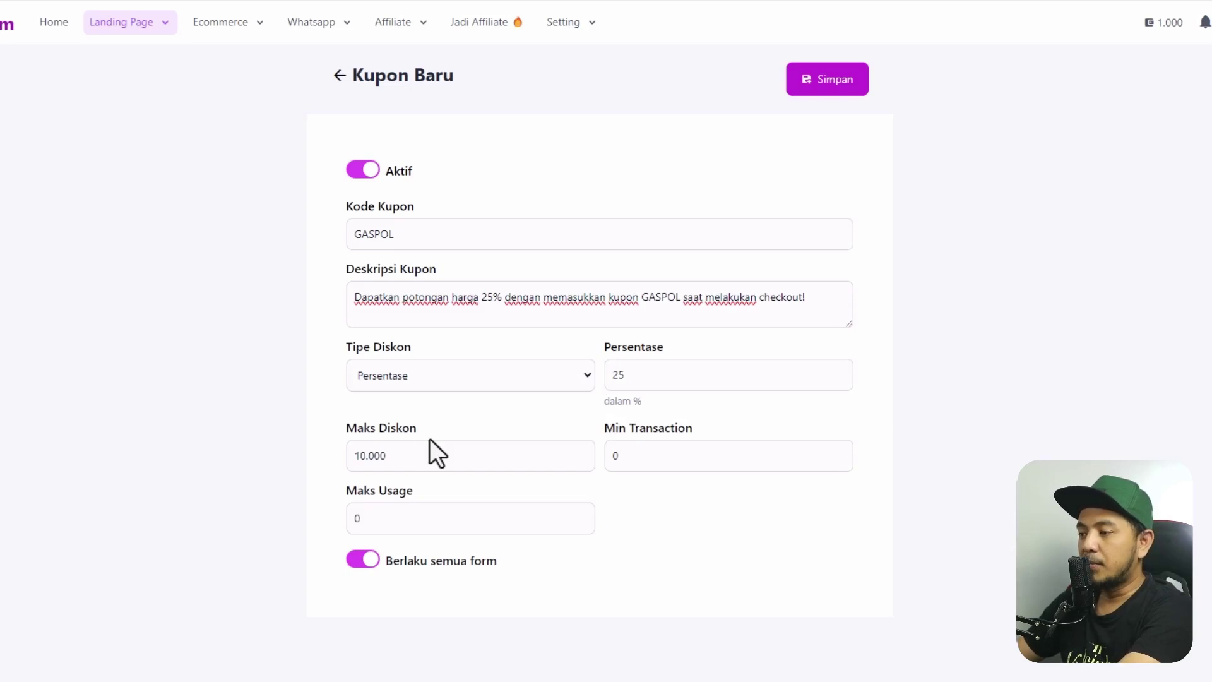
# Set the coupon's maximum discount (Maks Diskon) to 30.000.
pyautogui.tripleClick(385, 431)
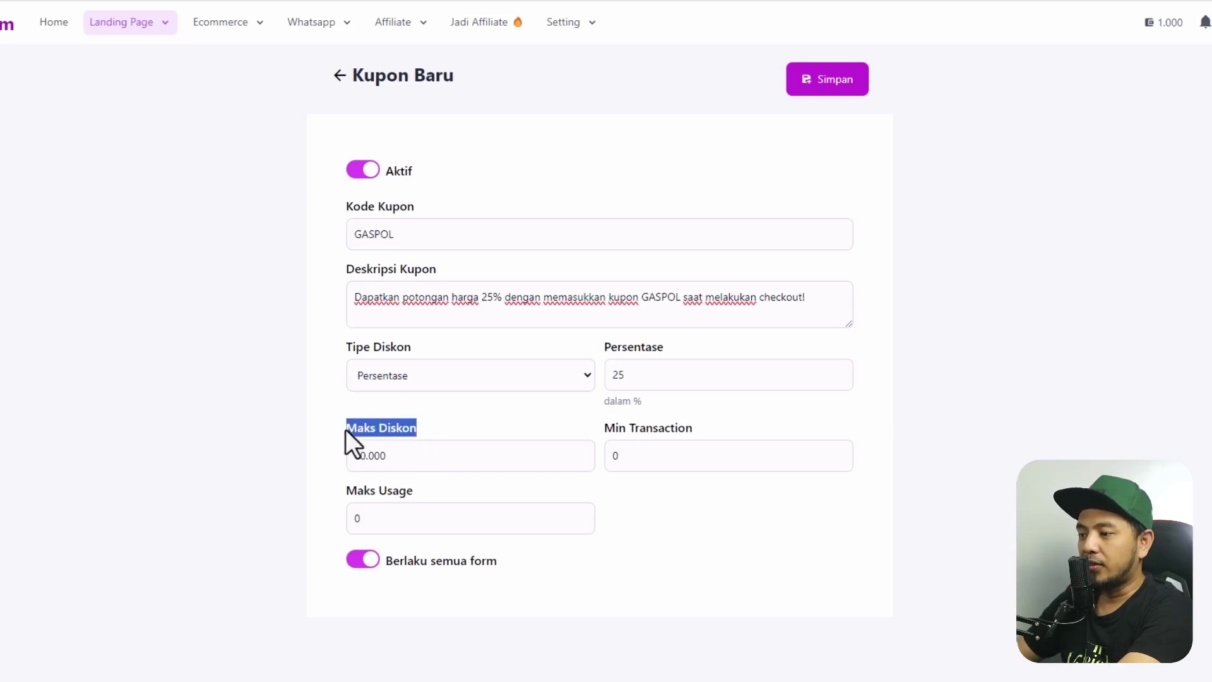
pyautogui.click(358, 460)
pyautogui.moveTo(358, 460); pyautogui.dragTo(351, 460)
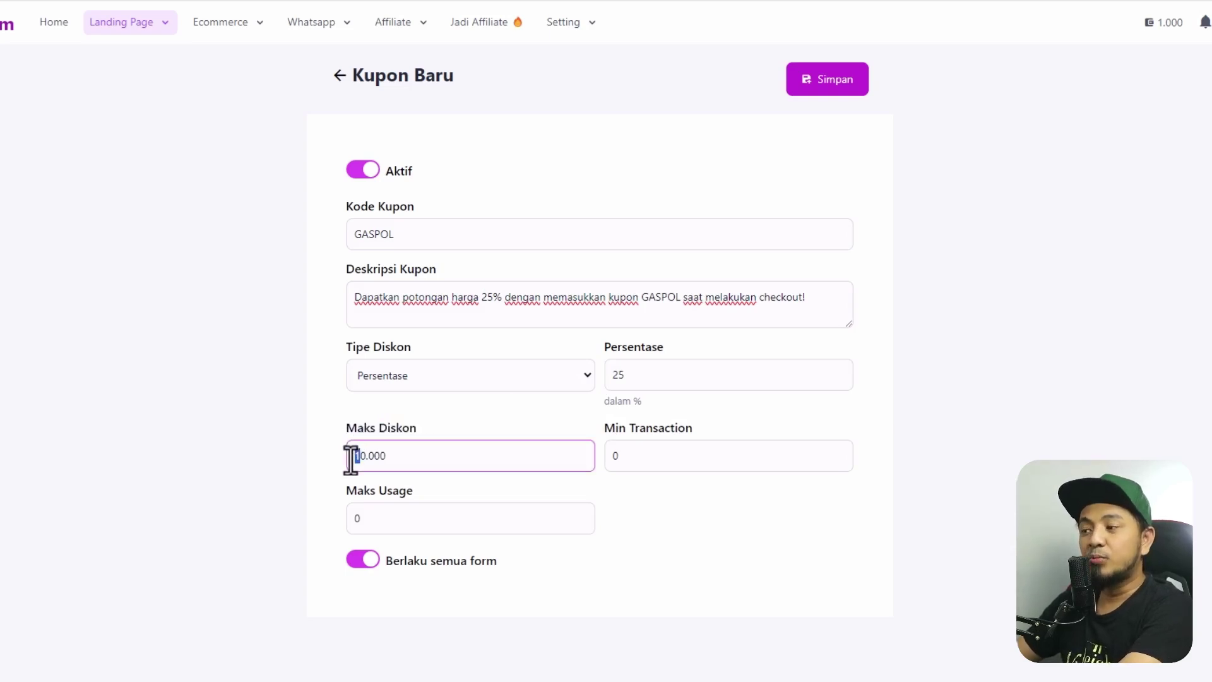
pyautogui.write('3')
pyautogui.click(389, 479)
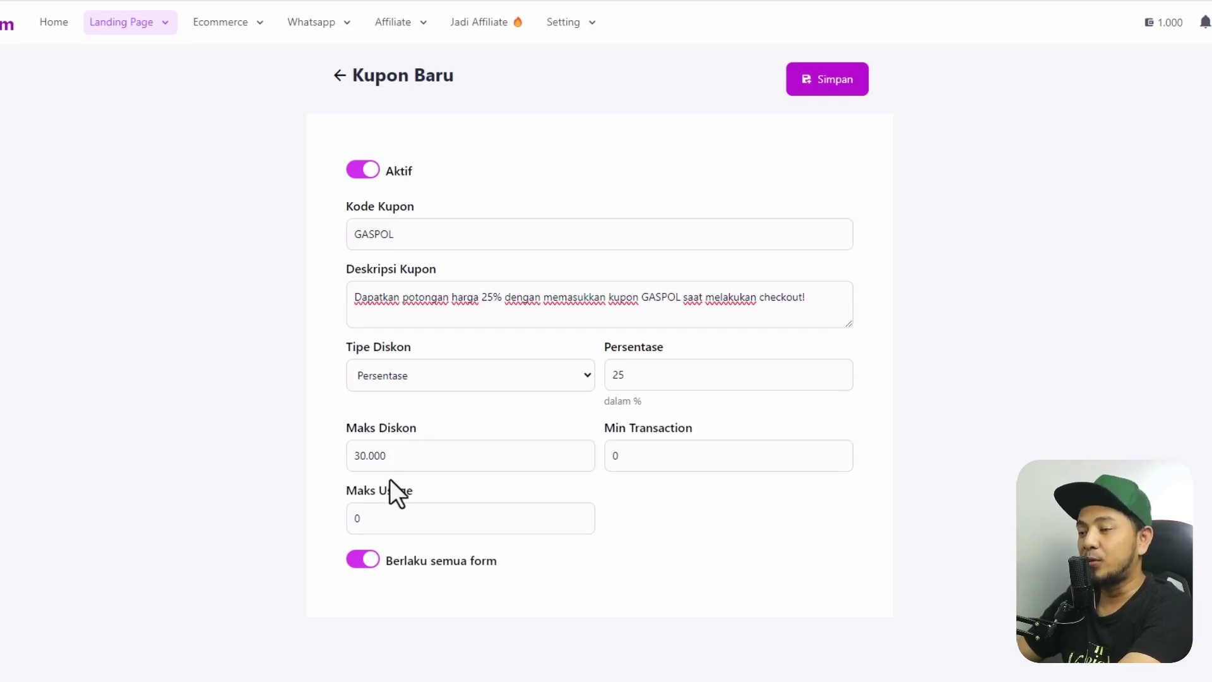
# Set the coupon's minimum transaction to 250.000 and its maximum usage to 100.
pyautogui.moveTo(670, 459); pyautogui.dragTo(607, 467)
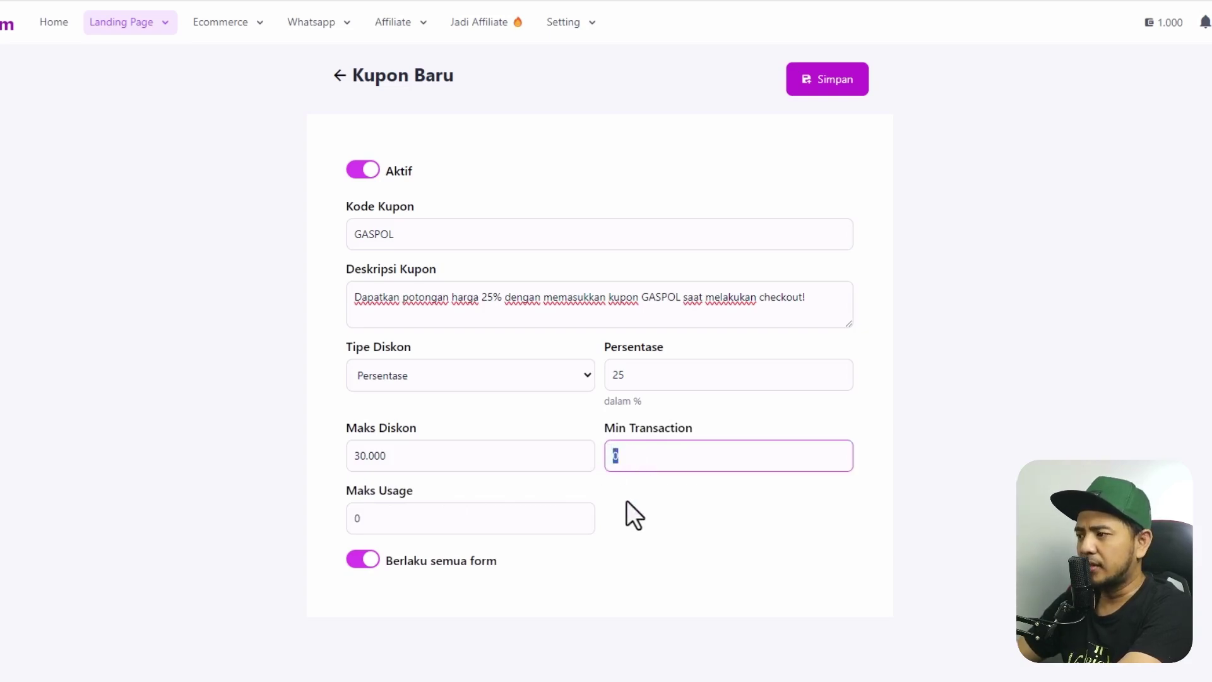
pyautogui.write('250.000')
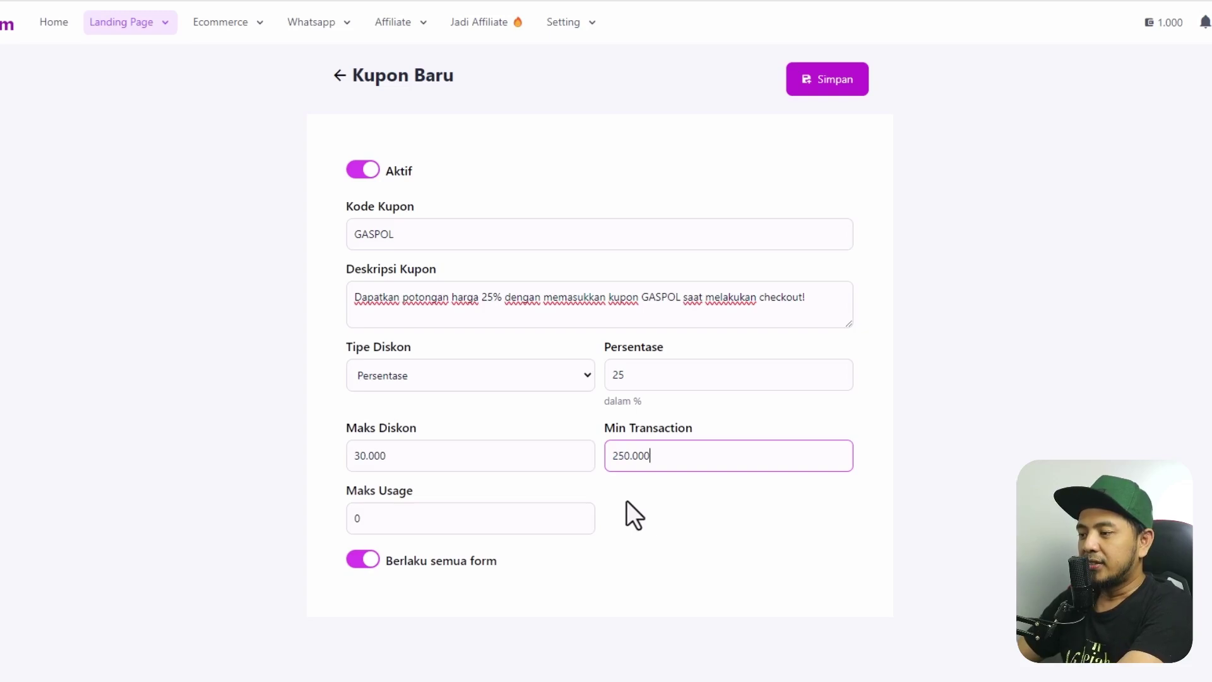
pyautogui.click(626, 500)
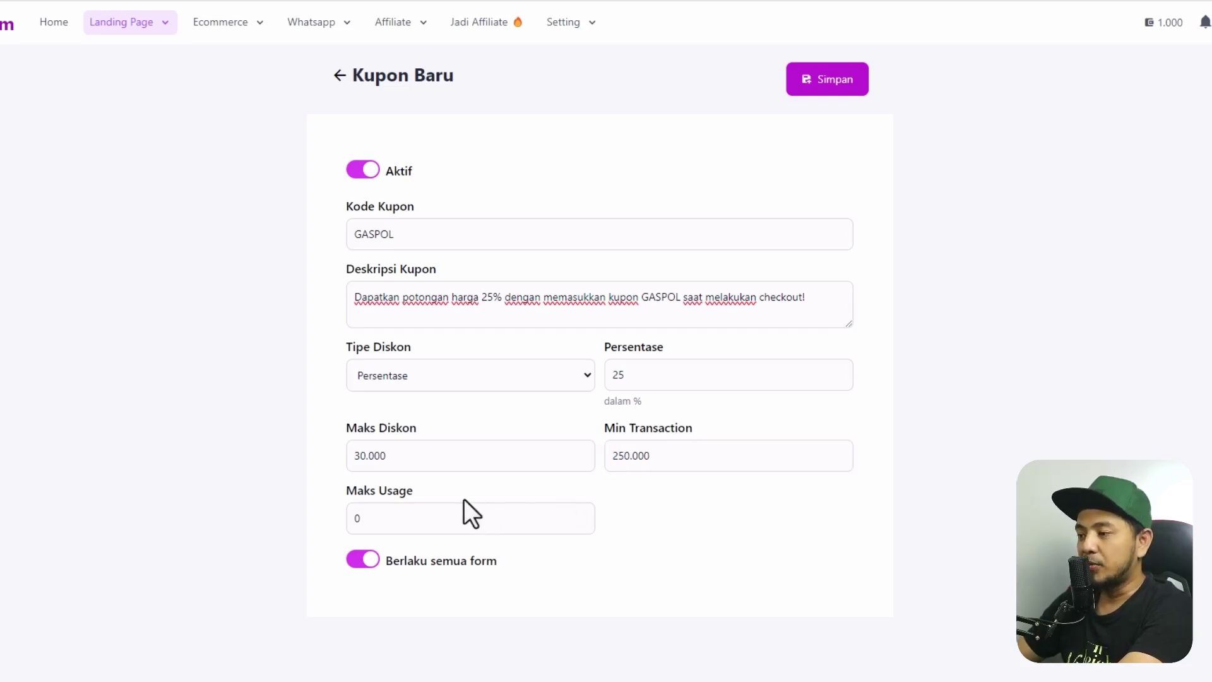
pyautogui.moveTo(348, 490); pyautogui.dragTo(351, 521)
pyautogui.write('1')
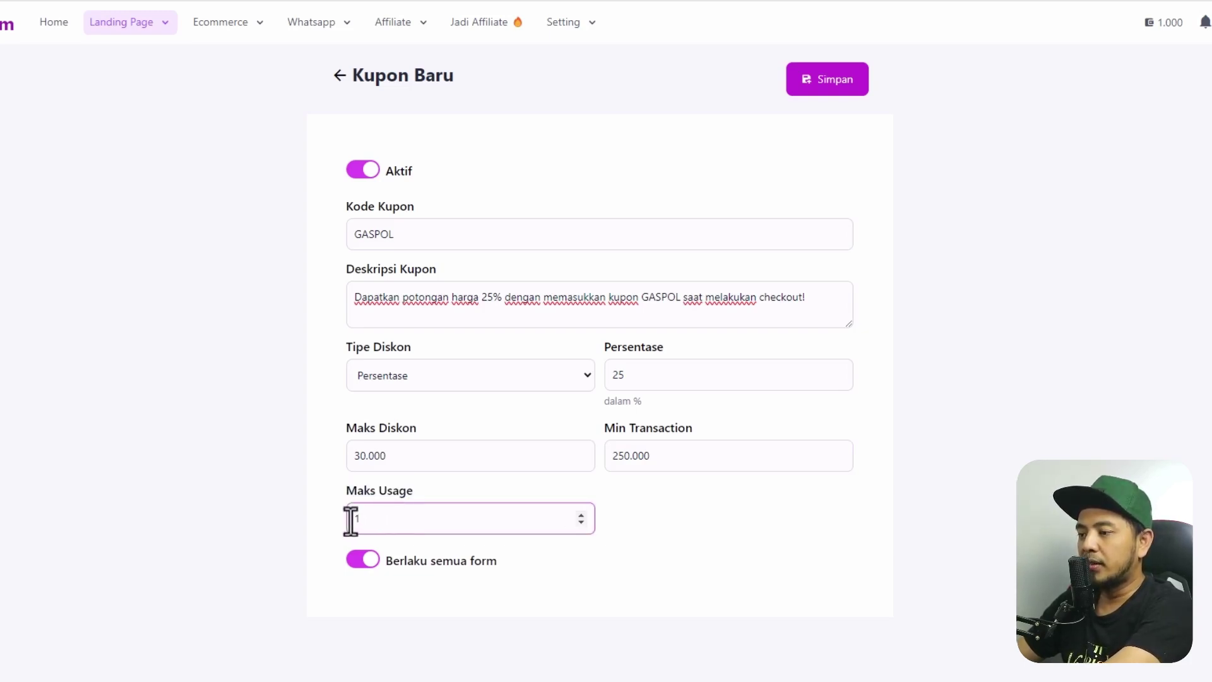
pyautogui.write('00')
pyautogui.click(750, 547)
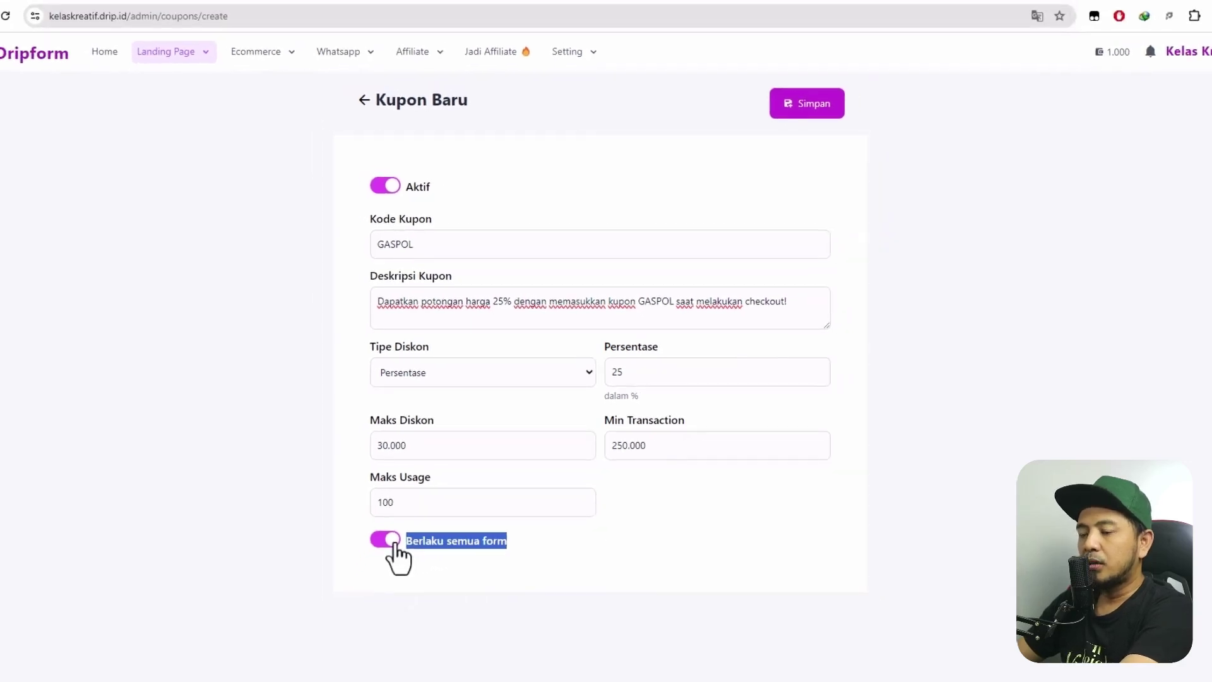
# Restrict the coupon to the Kelas Kreatif form instead of all forms, and save the coupon.
pyautogui.click(392, 541)
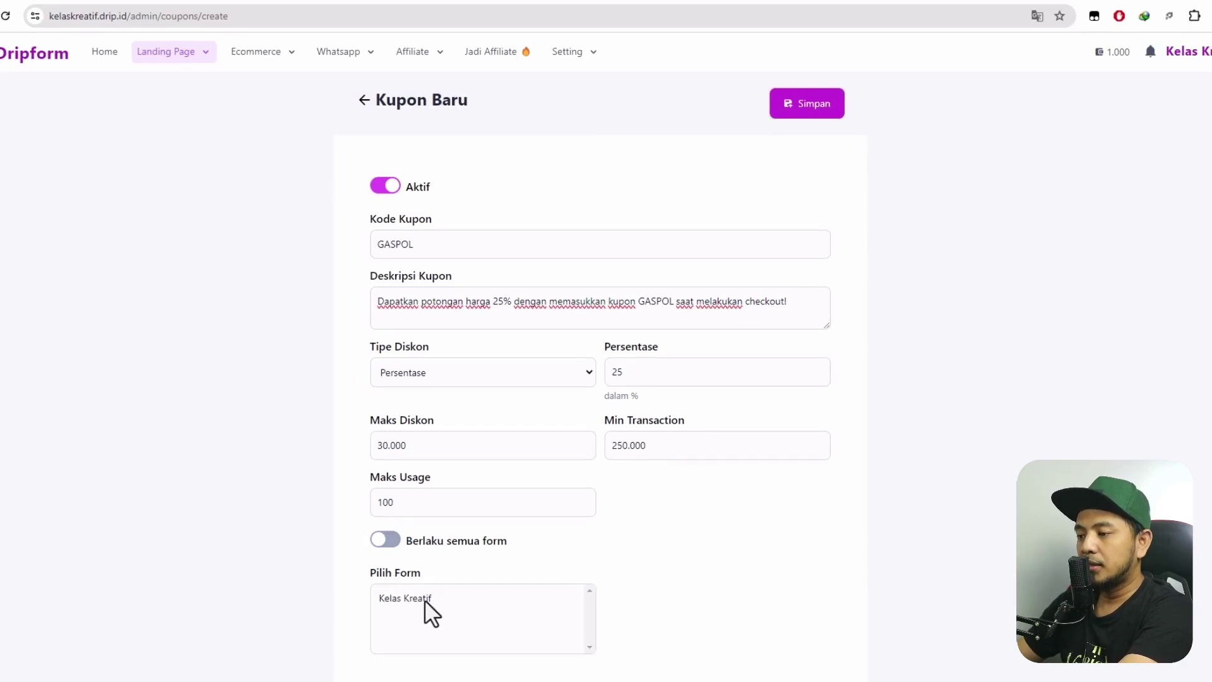
pyautogui.click(424, 599)
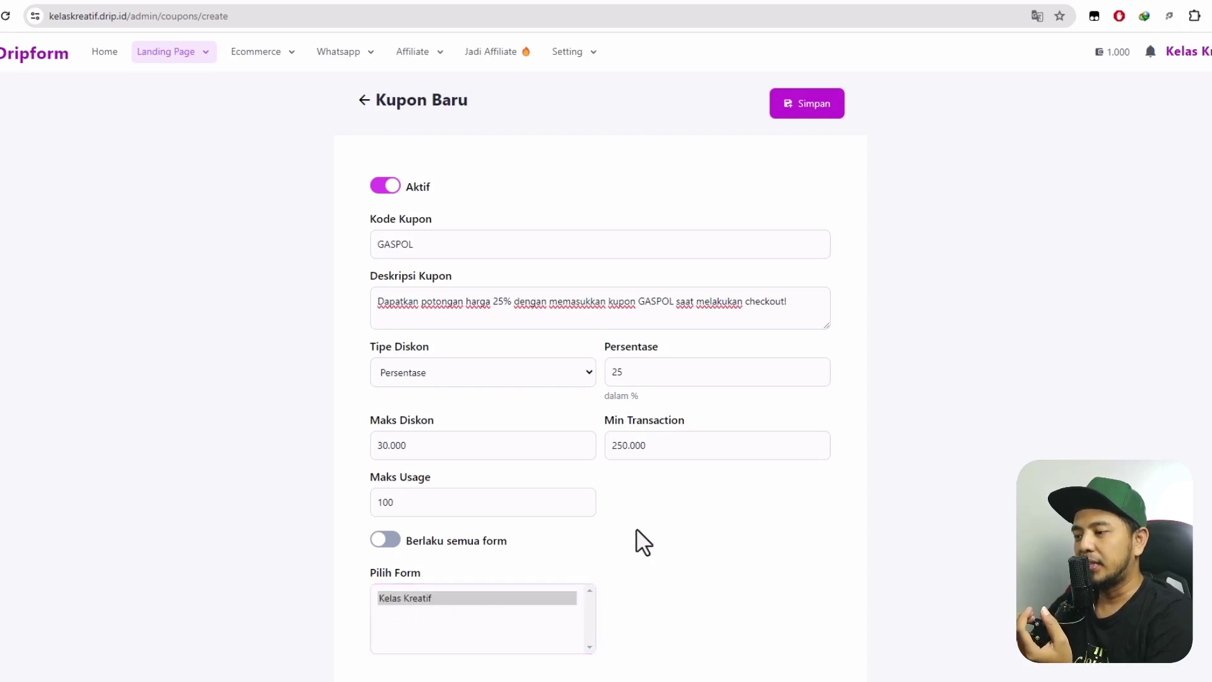
pyautogui.click(555, 600)
pyautogui.click(464, 597)
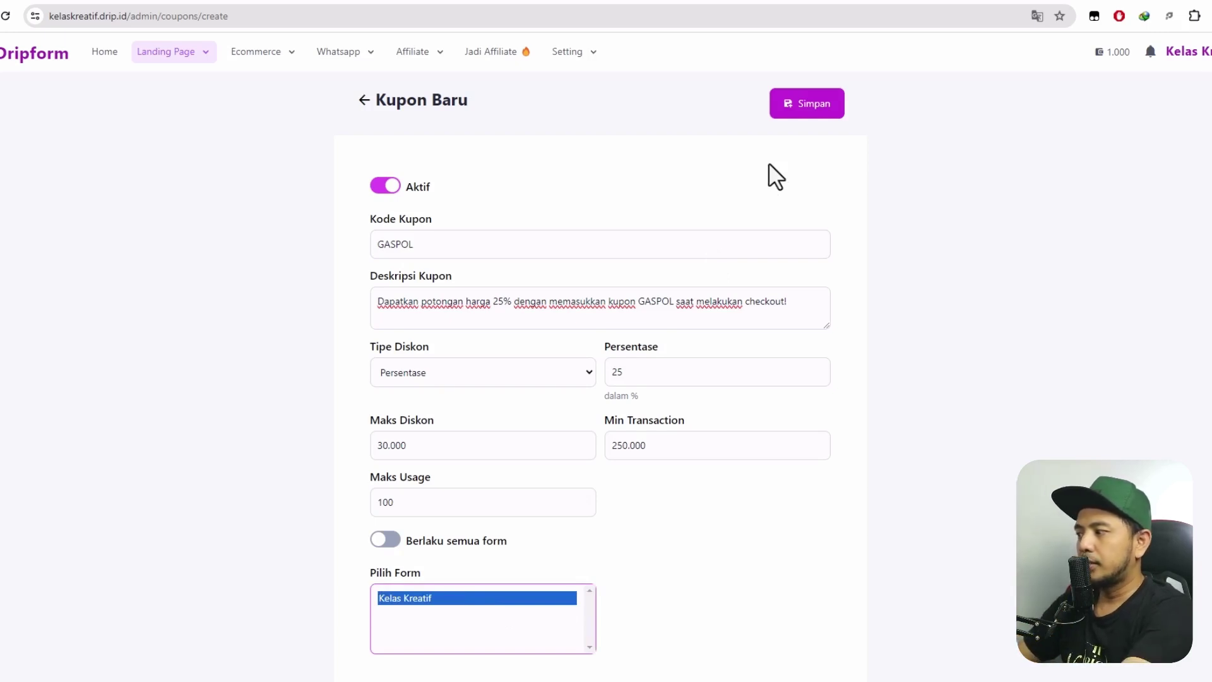
pyautogui.click(806, 114)
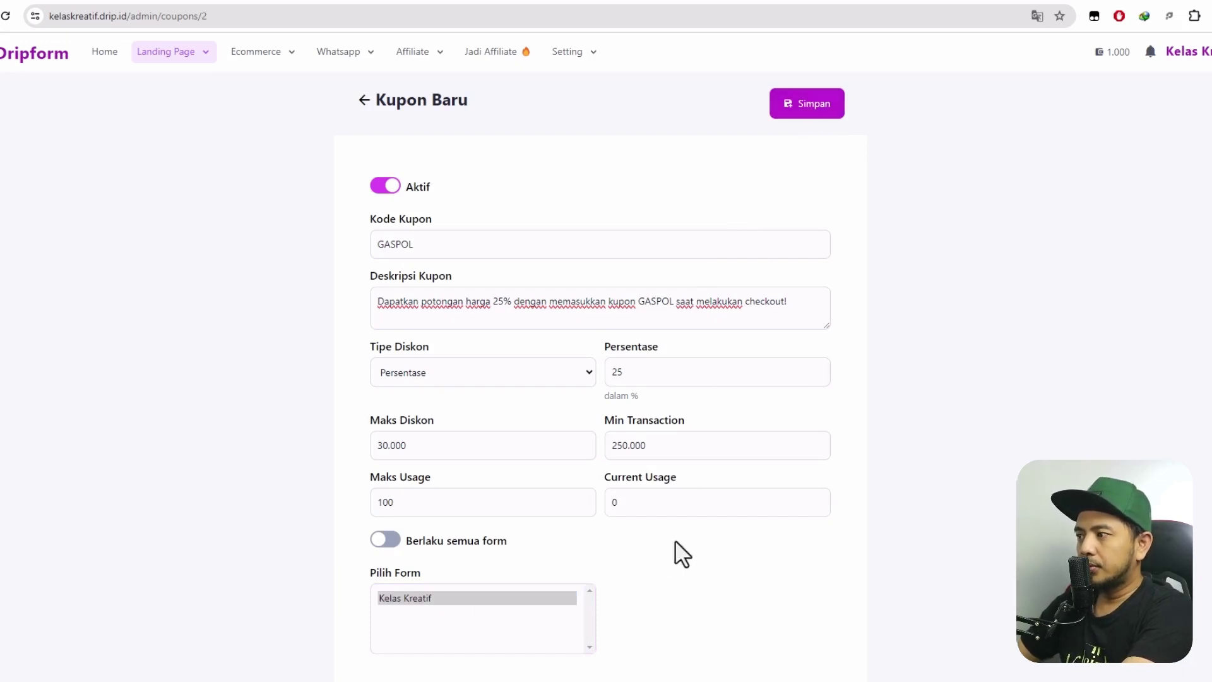
# Reopen the GASPOL coupon from the coupon list and set its discount type to Fixed Discount.
pyautogui.click(364, 112)
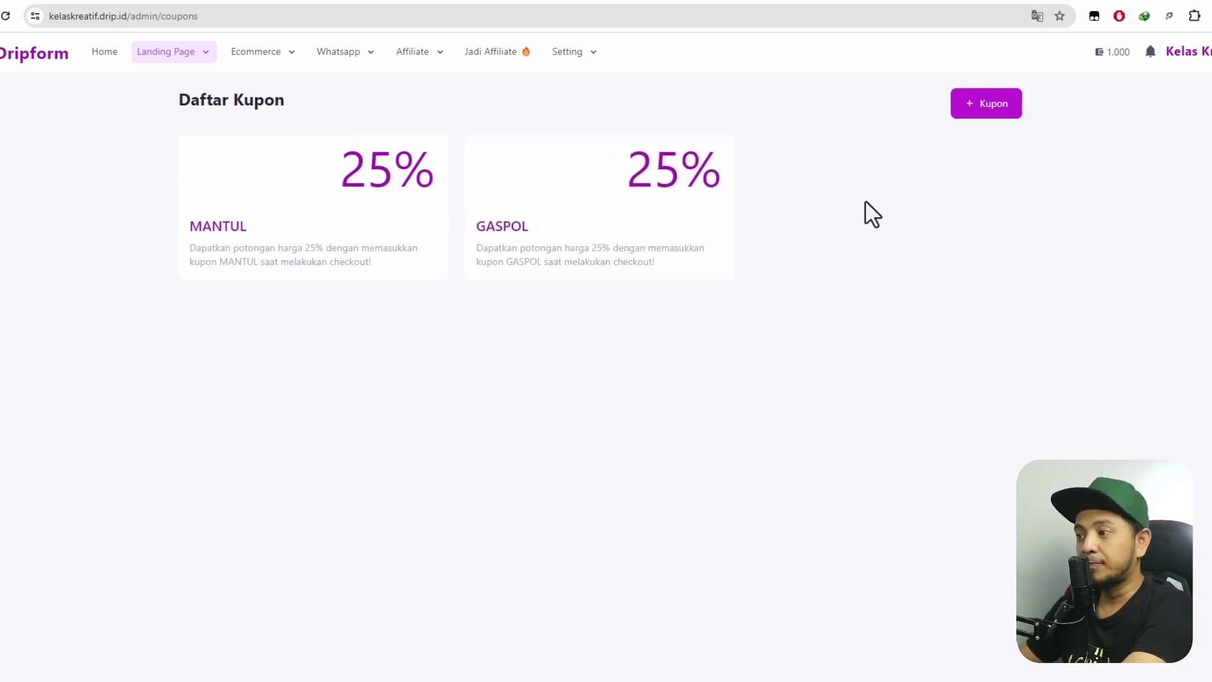
pyautogui.click(642, 225)
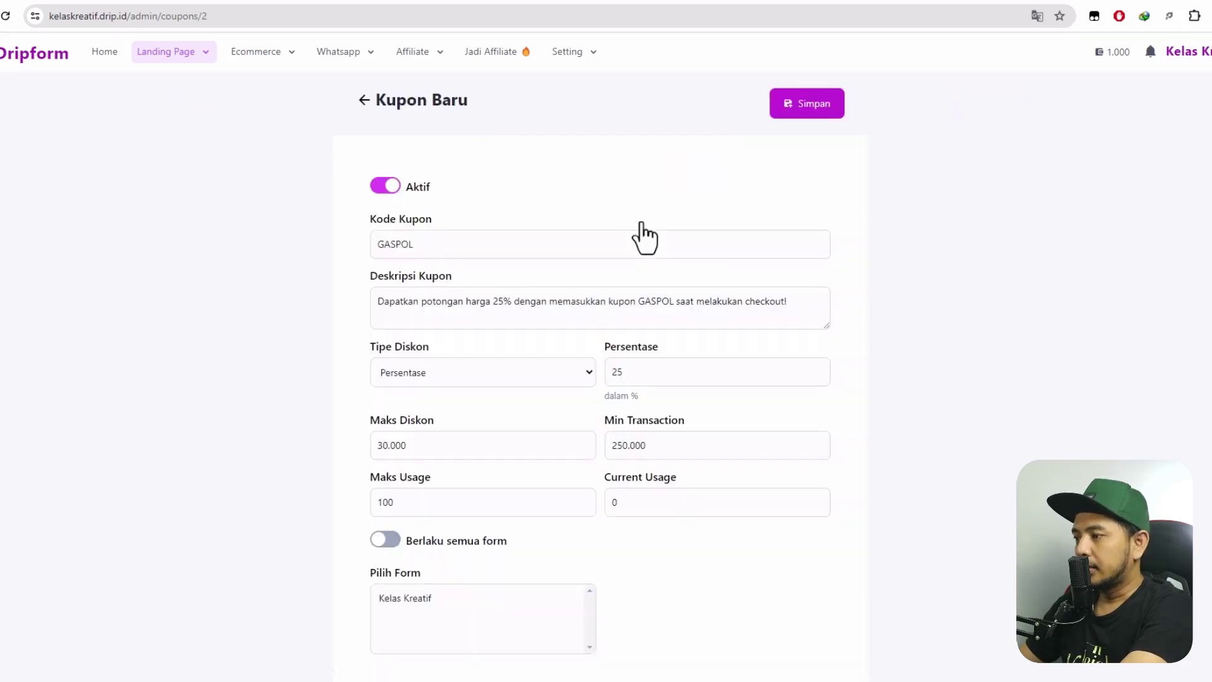
pyautogui.click(540, 373)
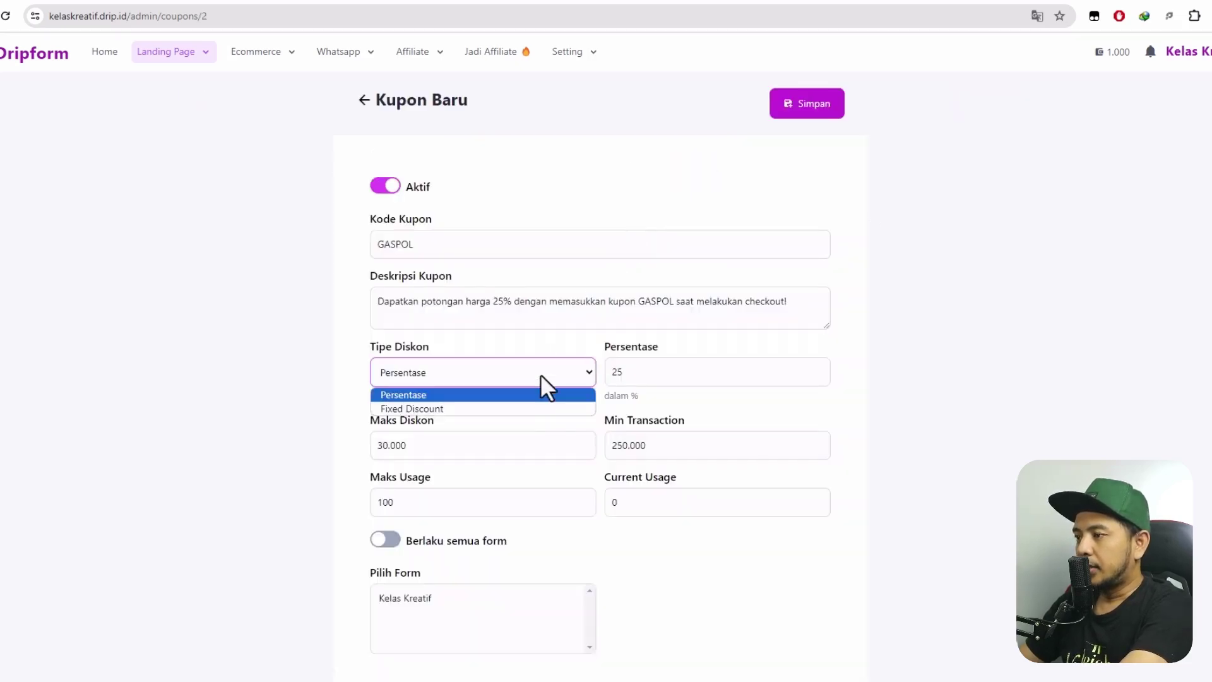
pyautogui.click(533, 408)
# Set the coupon's discount amount (Jumlah Diskon) to 50.000.
pyautogui.click(647, 372)
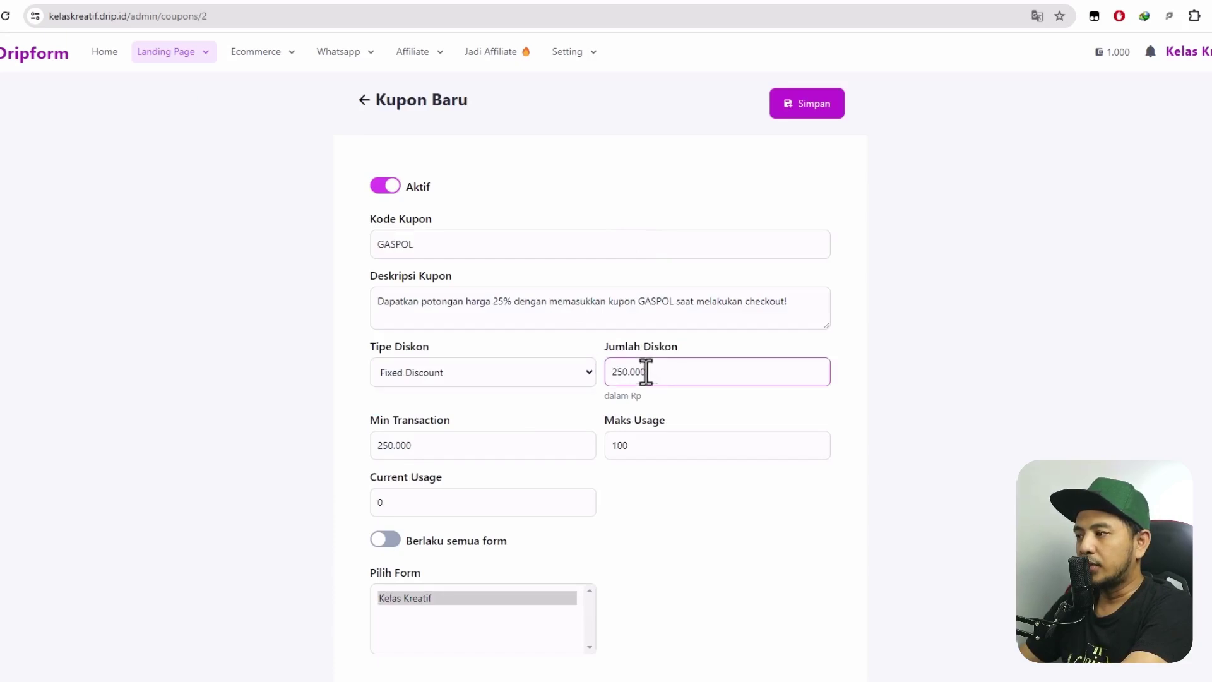
pyautogui.moveTo(620, 371); pyautogui.dragTo(611, 371)
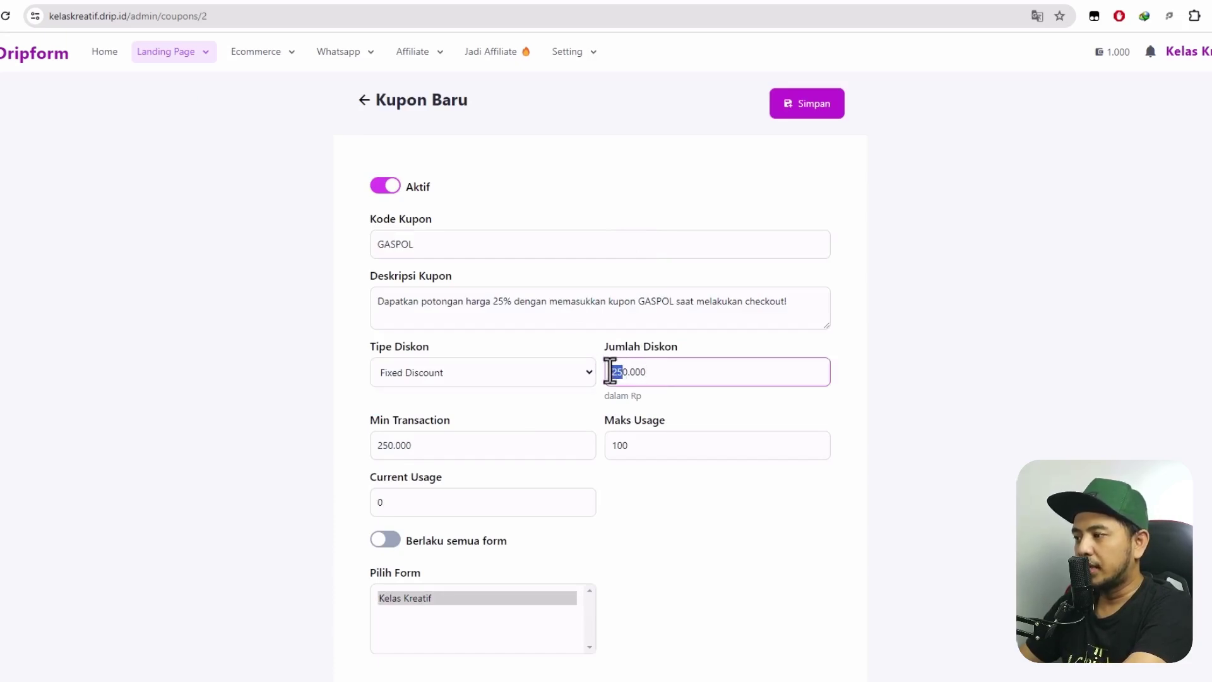
pyautogui.press('BackSpace')
pyautogui.write('5')
pyautogui.click(680, 396)
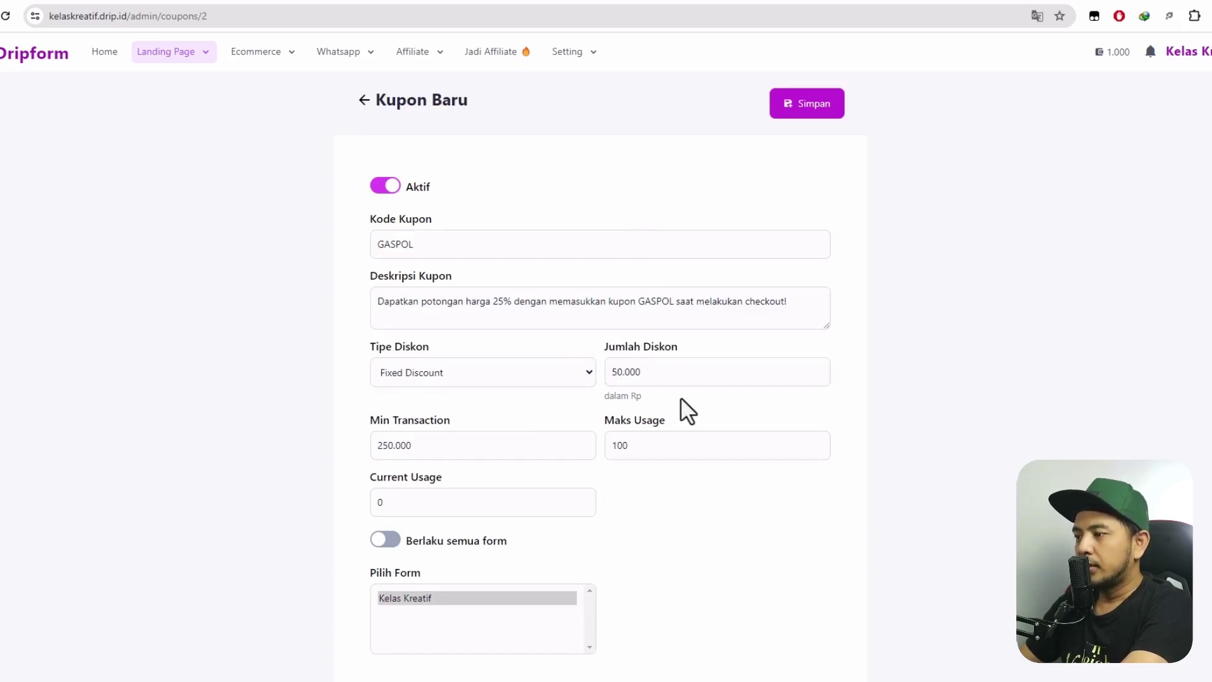
# Review the coupon's minimum transaction, maximum usage and form restriction settings.
pyautogui.moveTo(416, 446); pyautogui.dragTo(339, 444)
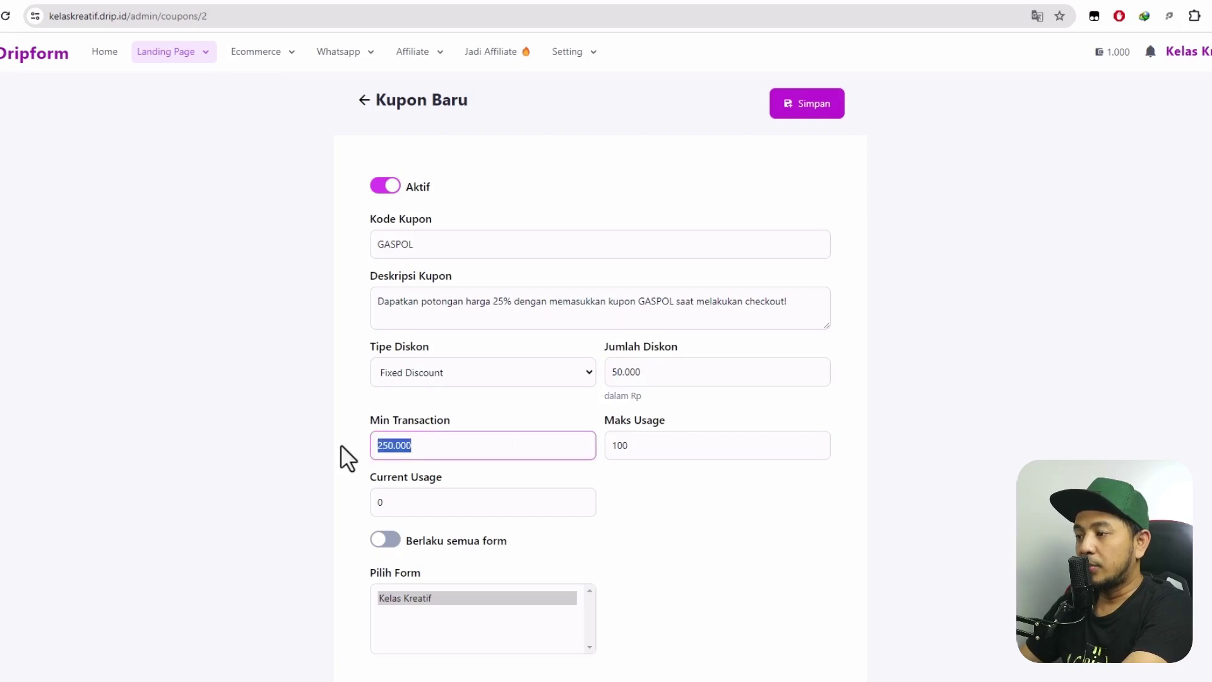
pyautogui.click(620, 478)
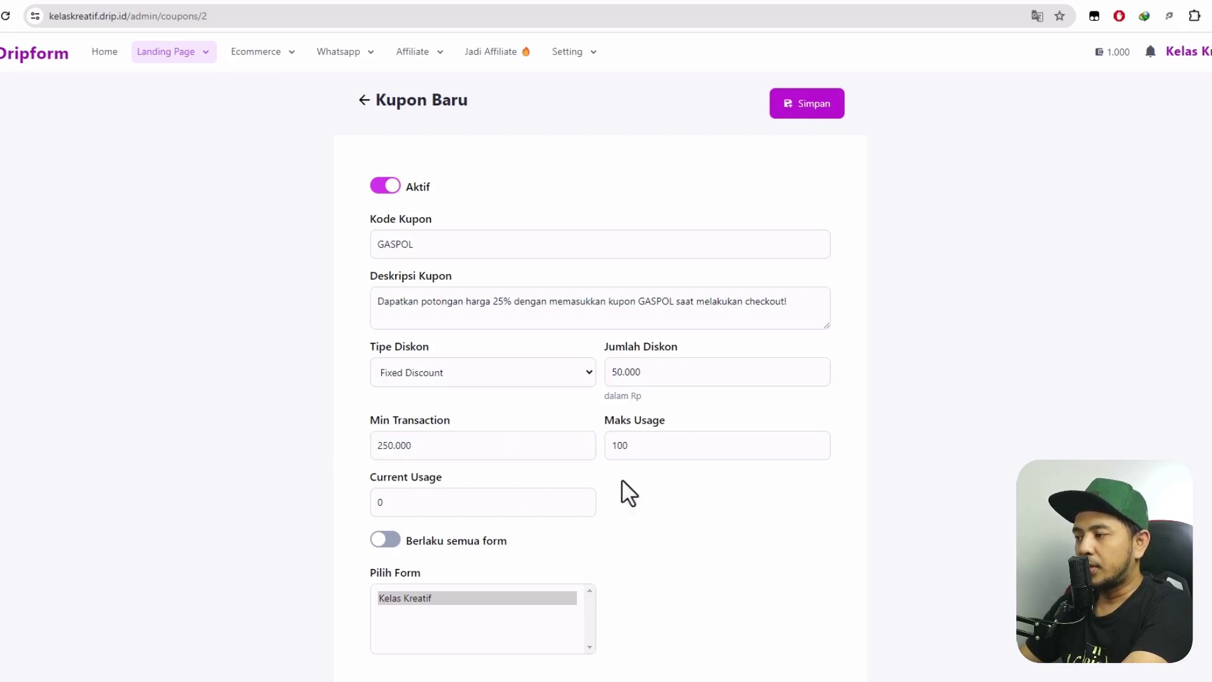
pyautogui.moveTo(639, 450); pyautogui.dragTo(597, 449)
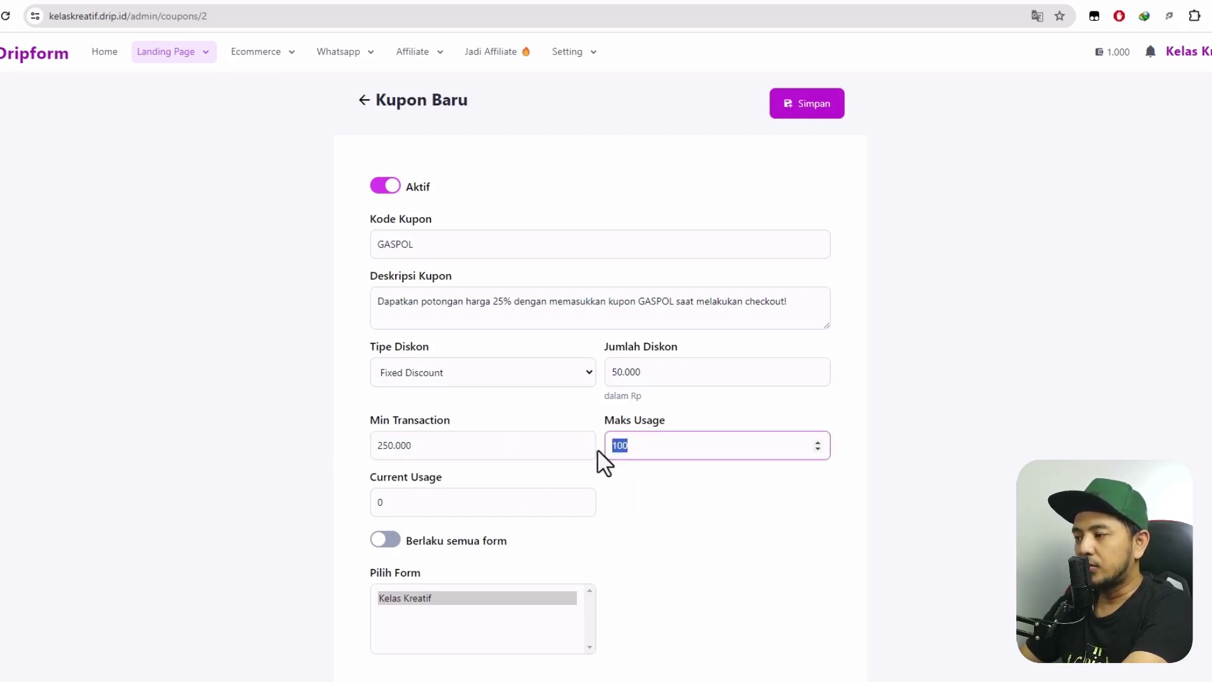
pyautogui.click(621, 494)
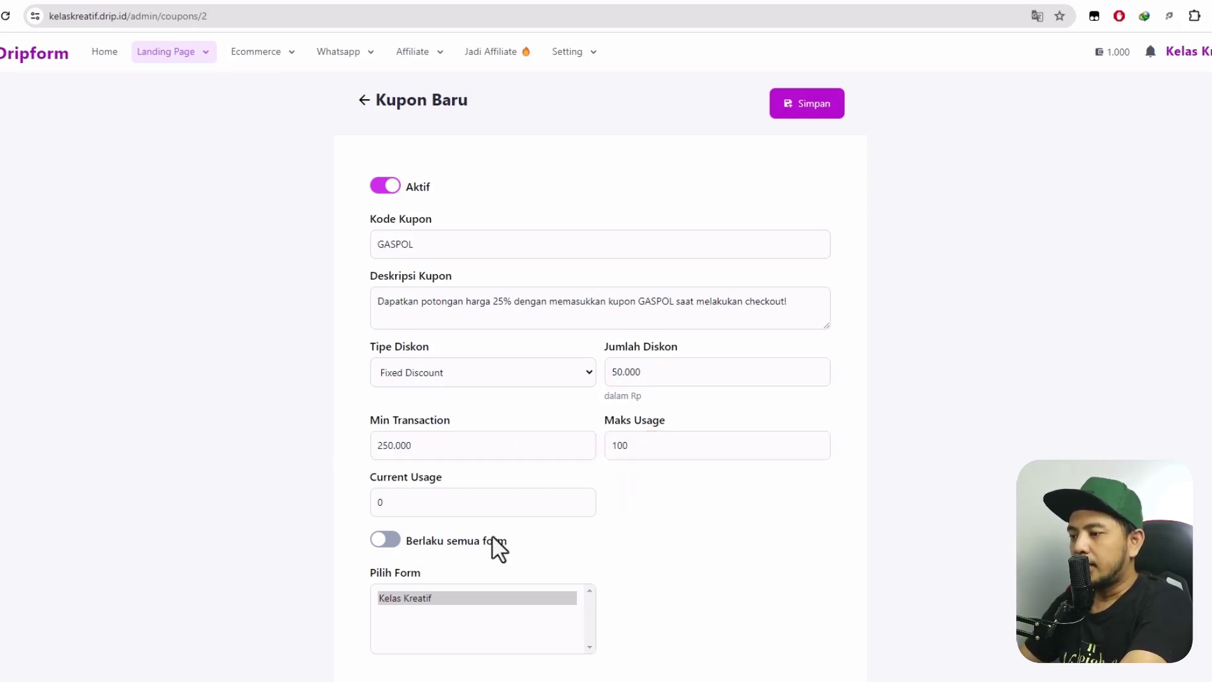
pyautogui.click(393, 542)
pyautogui.click(393, 543)
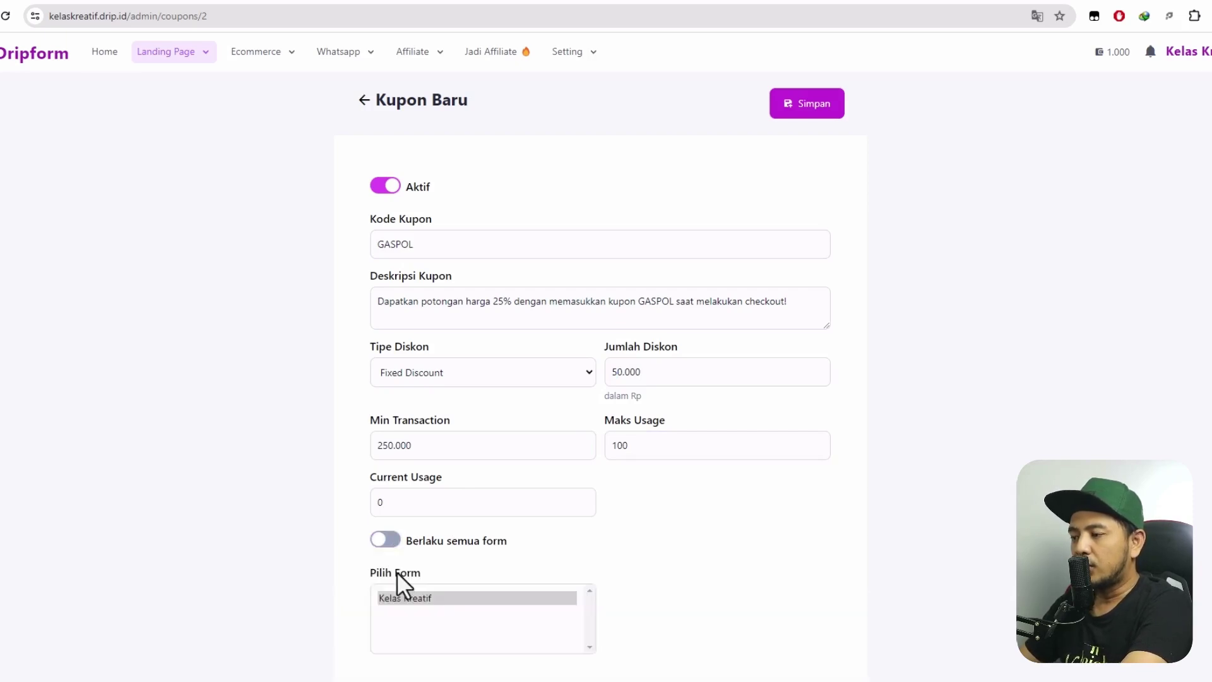
pyautogui.keyDown('ctrl'); pyautogui.click(417, 595); pyautogui.keyUp('ctrl')
pyautogui.keyDown('ctrl'); pyautogui.click(418, 595); pyautogui.keyUp('ctrl')
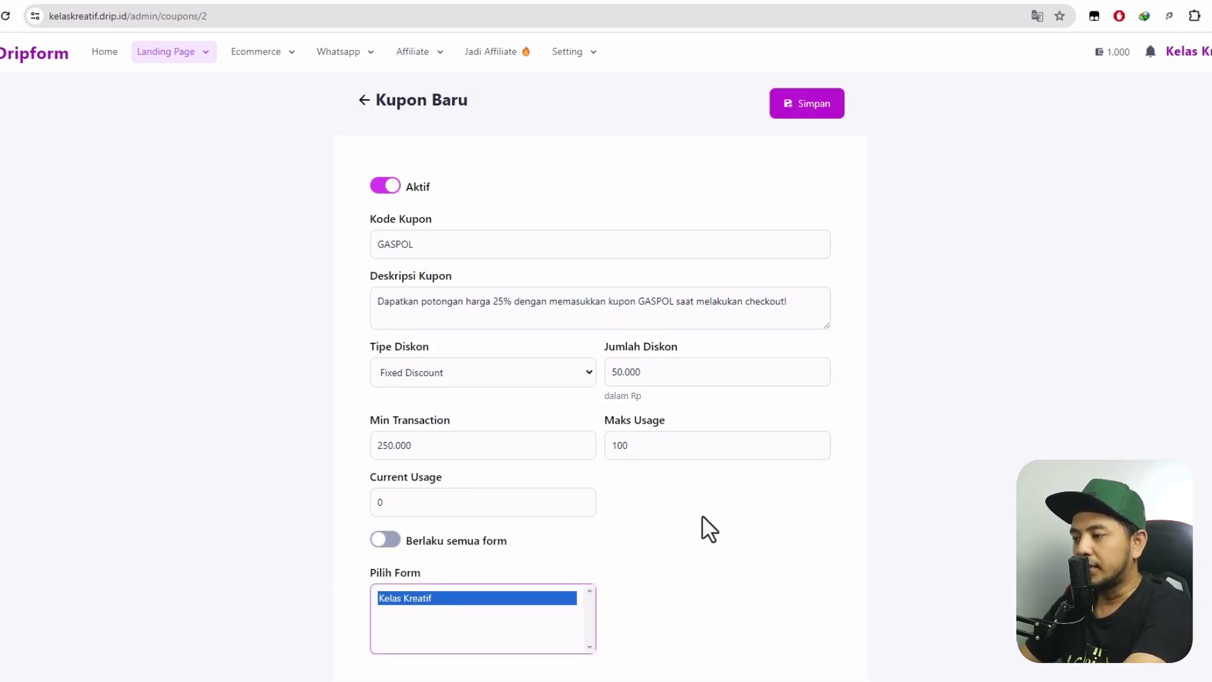
# Save the GASPOL coupon and return to the coupon list.
pyautogui.click(835, 103)
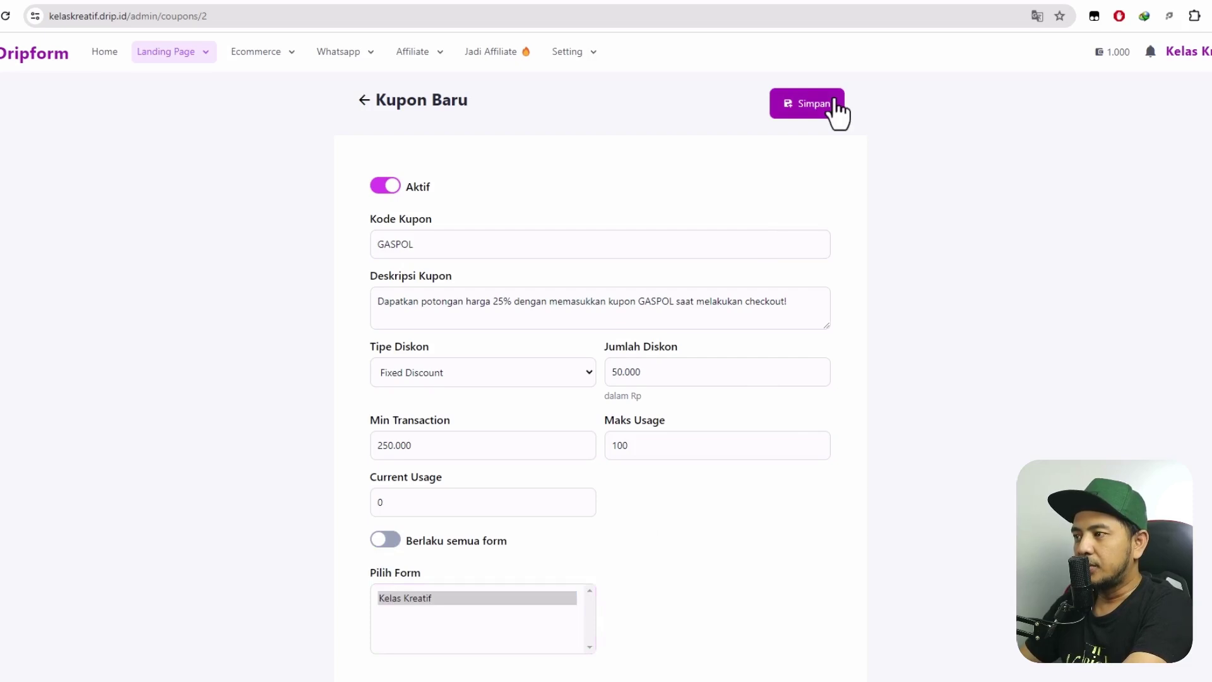
pyautogui.click(361, 105)
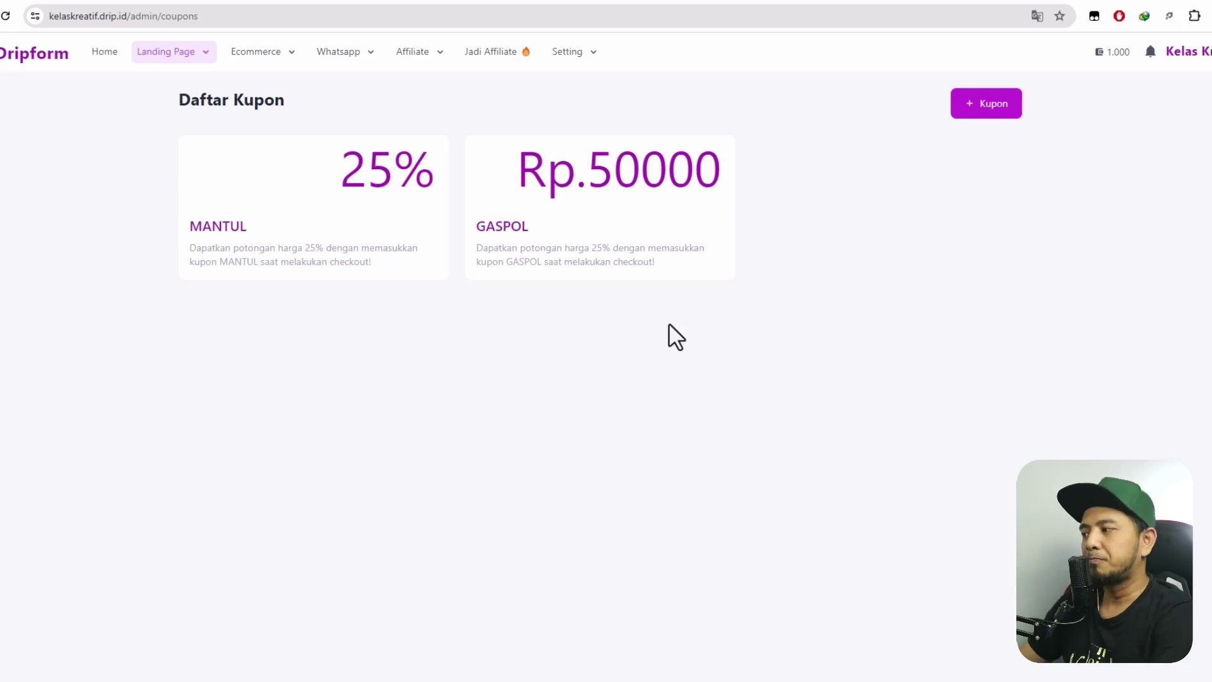
# Deactivate the GASPOL coupon, save it, and return to the coupon list.
pyautogui.click(672, 256)
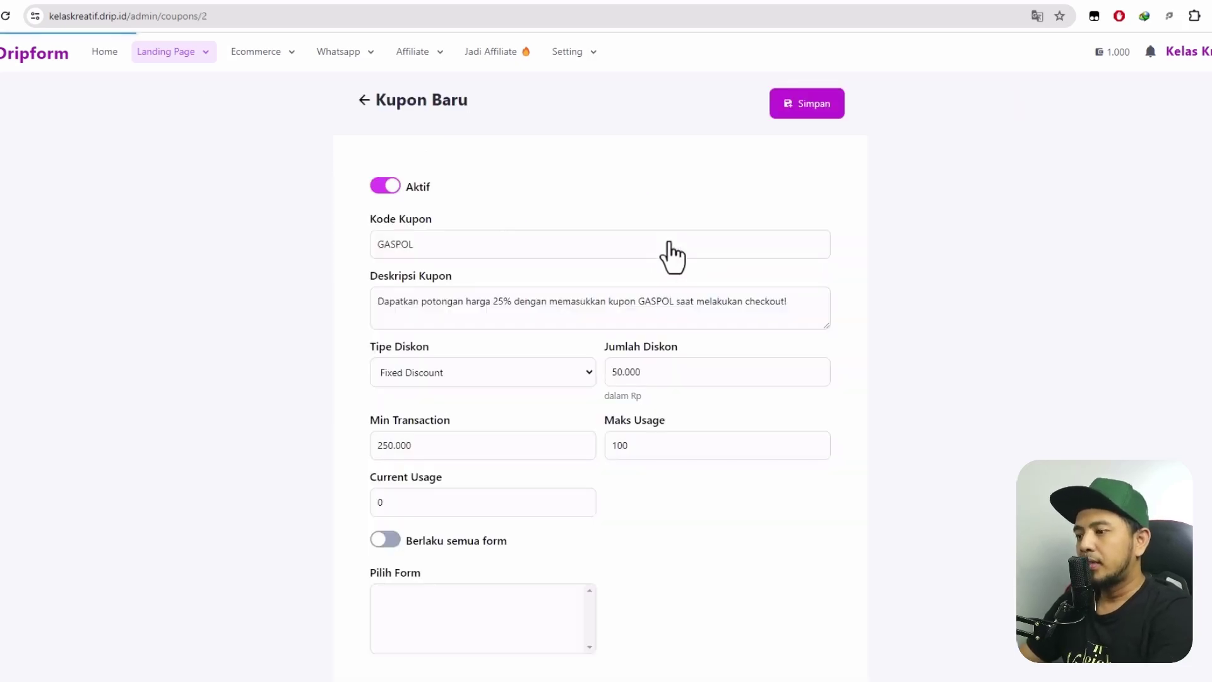
pyautogui.click(393, 193)
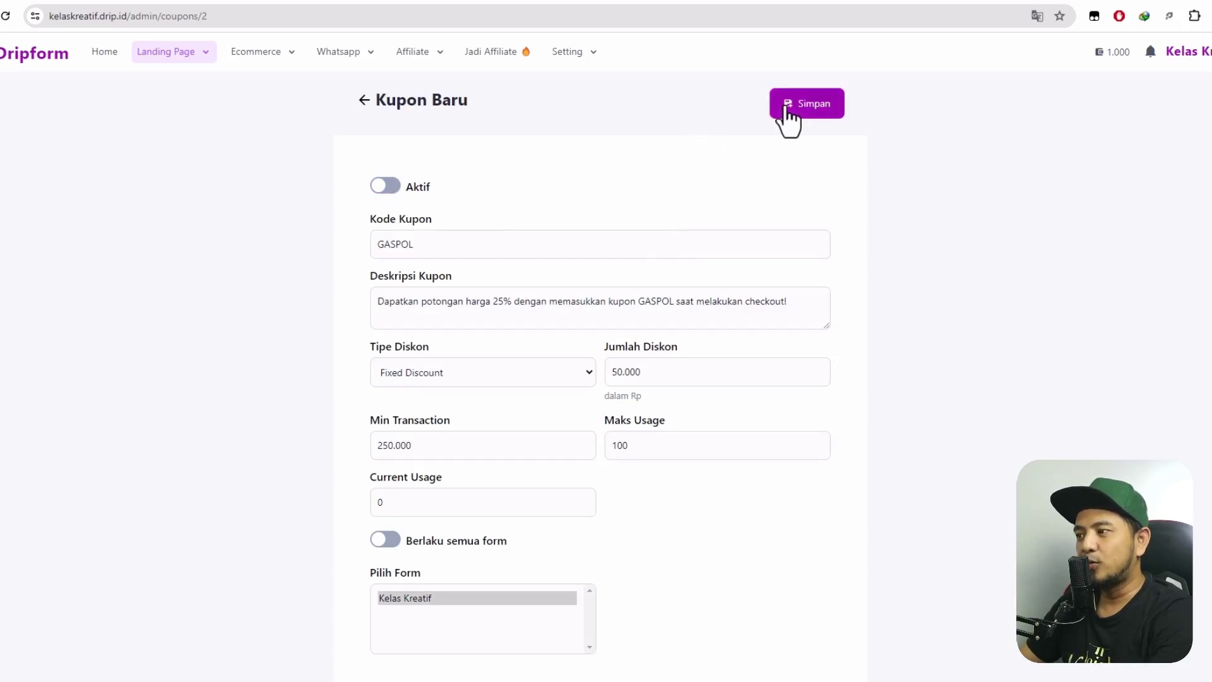
pyautogui.click(364, 99)
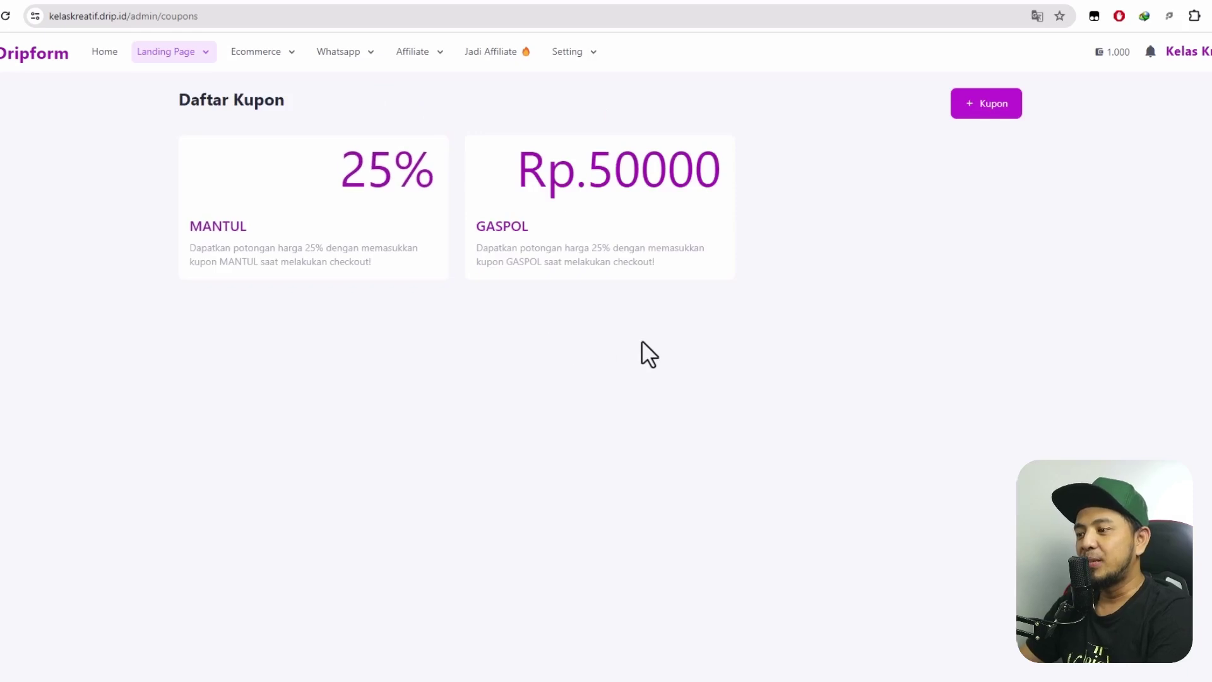
# Open the GASPOL coupon's settings again from the coupon list.
pyautogui.click(588, 256)
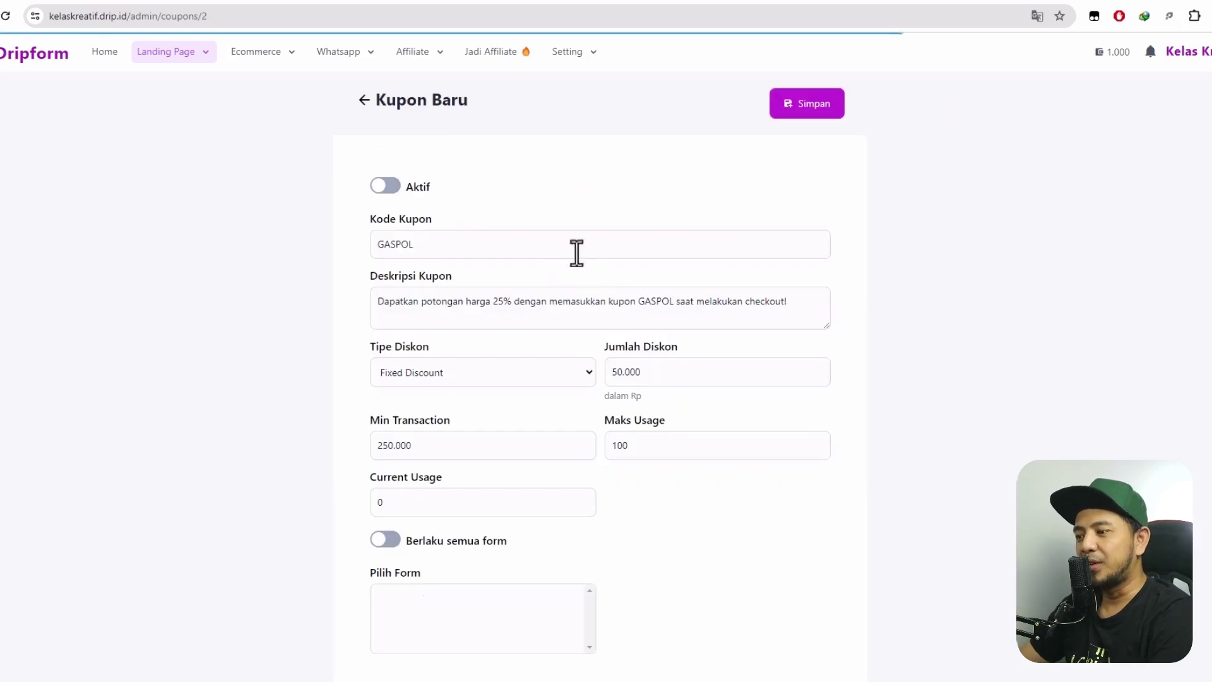